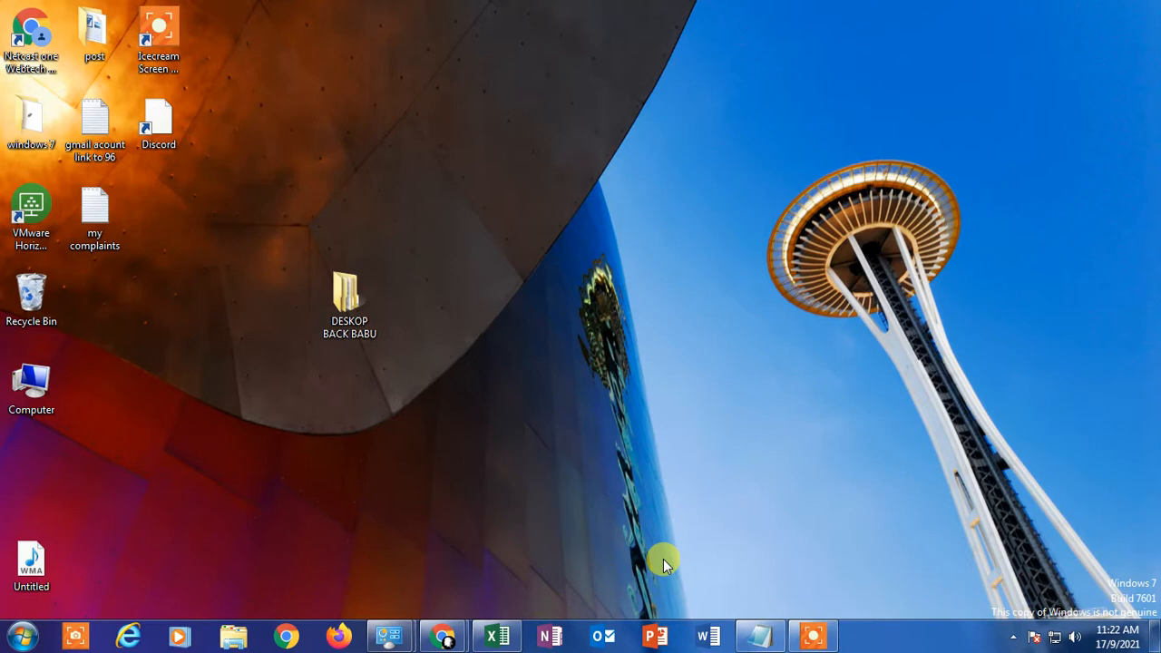
# Step: Open Excel with a new blank workbook and go to cell A1
pyautogui.click(497, 635)
pyautogui.click(269, 314)
pyautogui.click(53, 193)
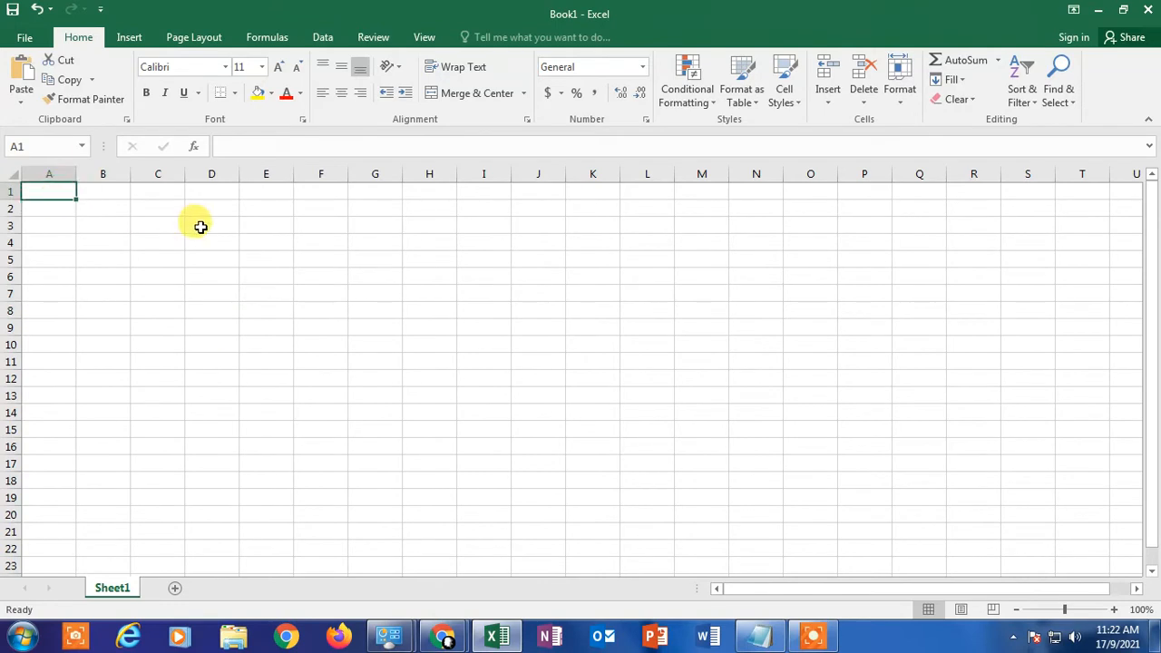
# Step: Enter the header "name" in cell A1 and two people's first names in cells A2 and A3
pyautogui.write('name')
pyautogui.press('Return')
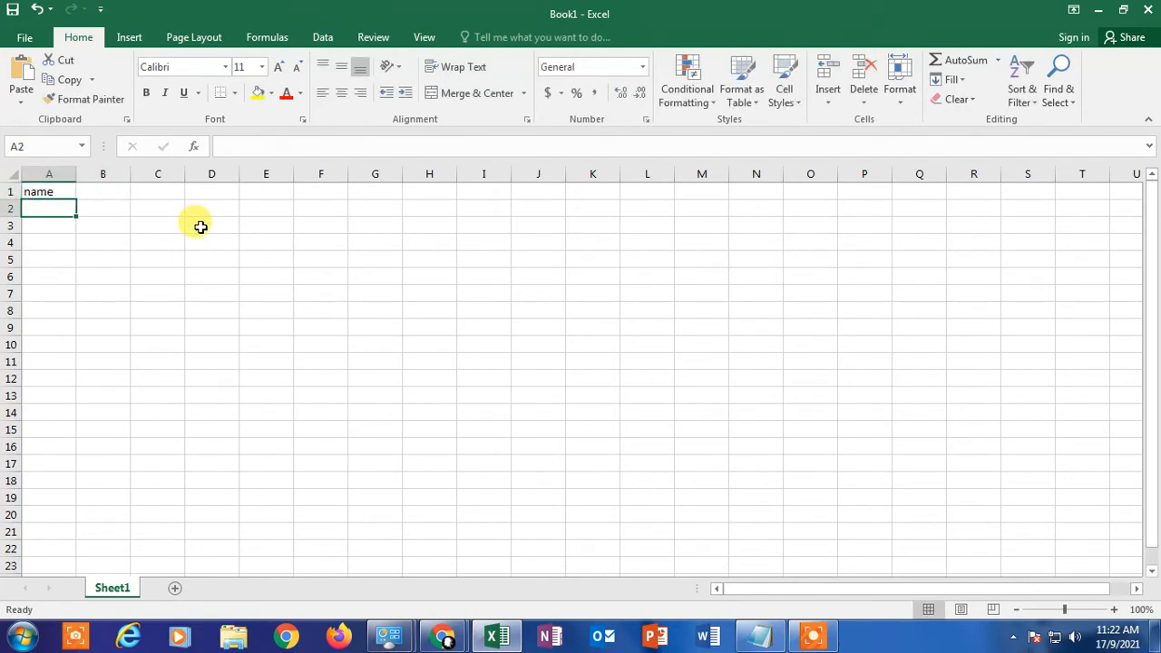
pyautogui.write('K')
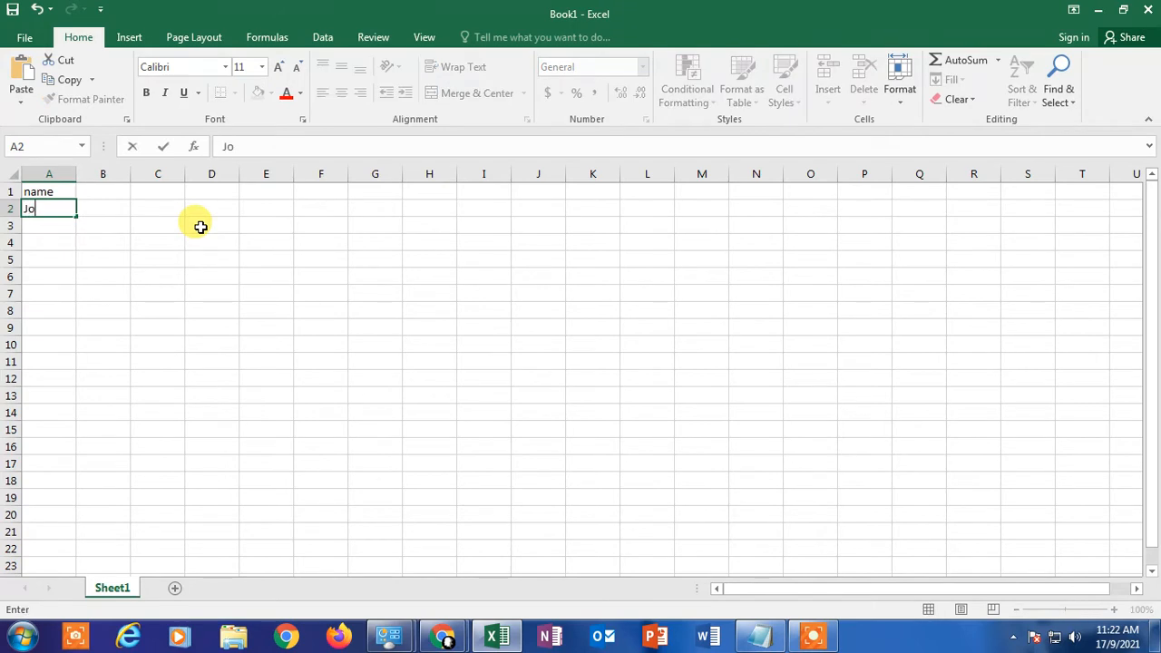
pyautogui.press('Return')
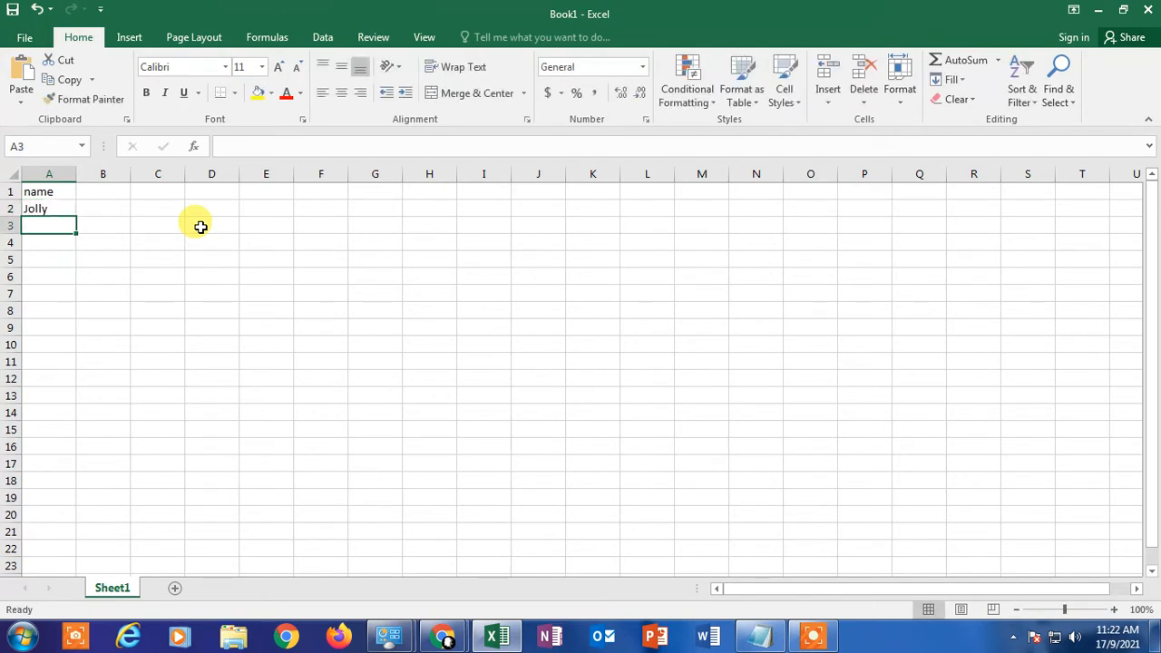
pyautogui.write('Kerry')
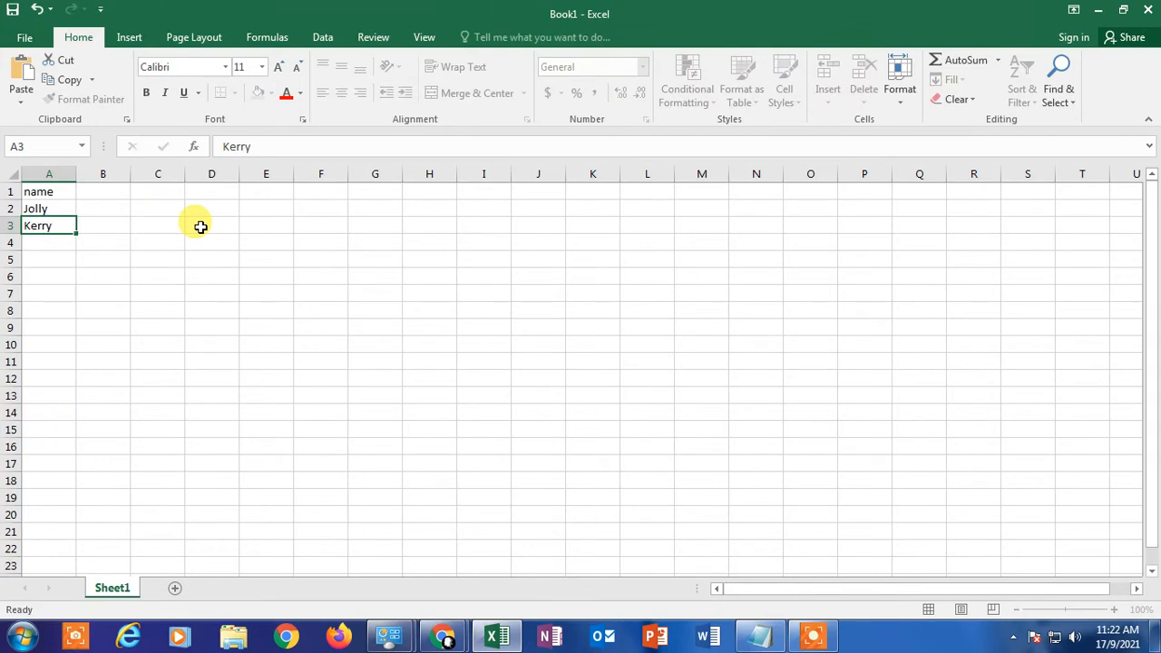
pyautogui.press('Return')
# Step: Widen column A to about twice its default width
pyautogui.click(44, 173)
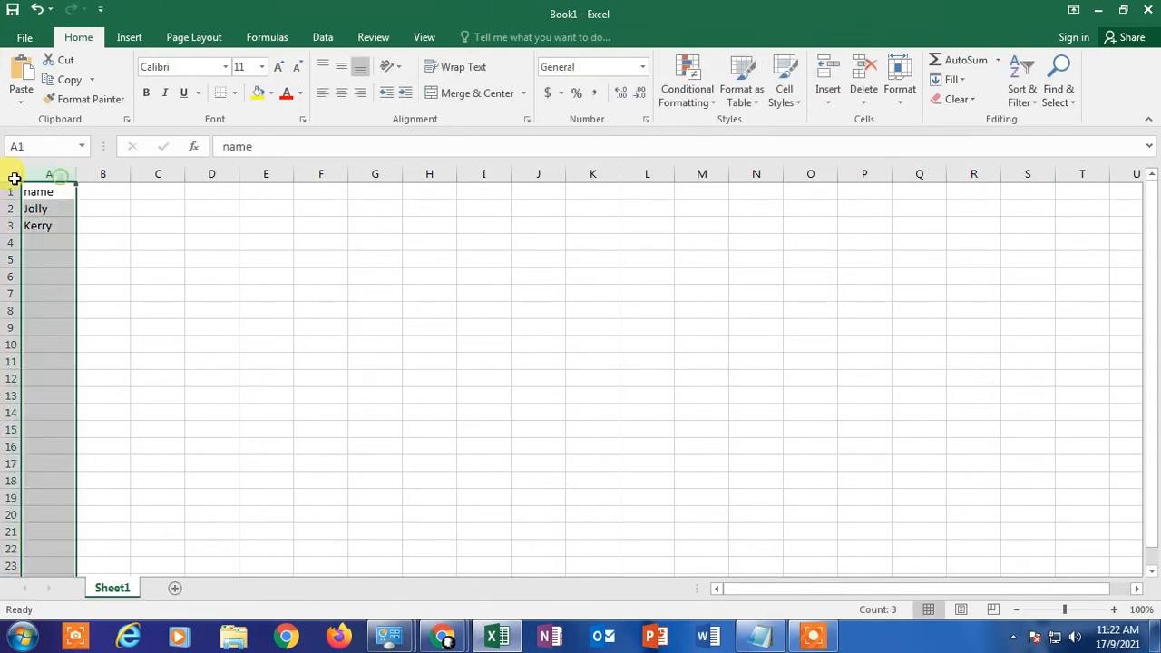
pyautogui.click(12, 173)
pyautogui.click(67, 168)
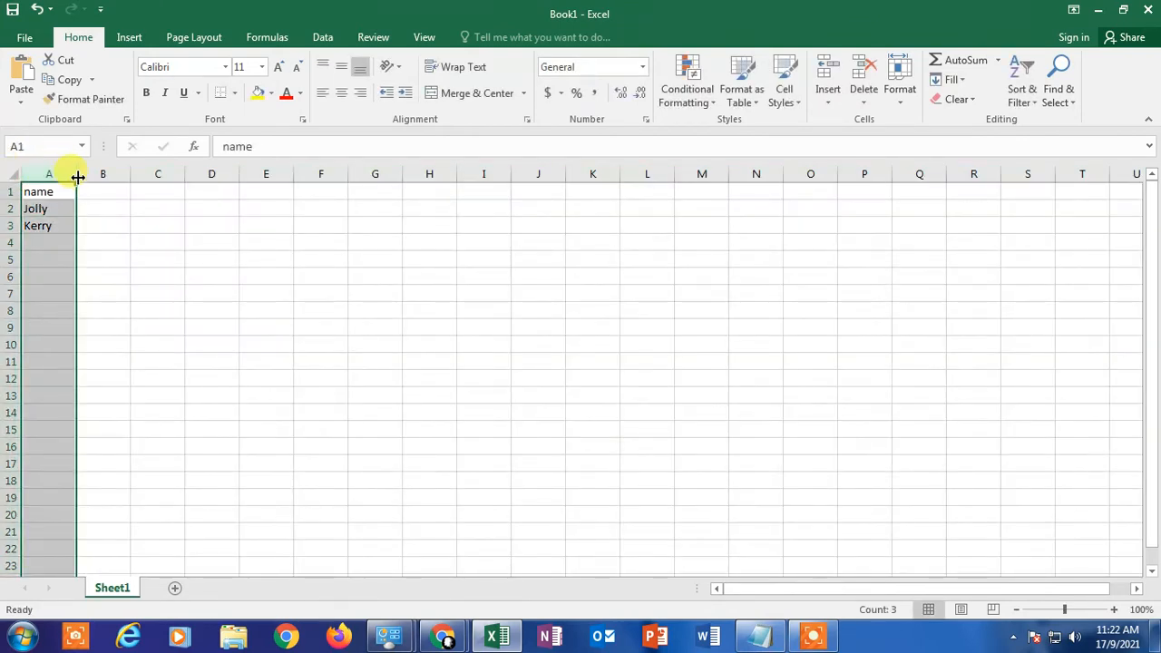
pyautogui.moveTo(78, 173); pyautogui.dragTo(132, 173)
pyautogui.click(87, 211)
# Step: Apply all borders to the range A1:B6
pyautogui.moveTo(30, 190); pyautogui.dragTo(173, 277)
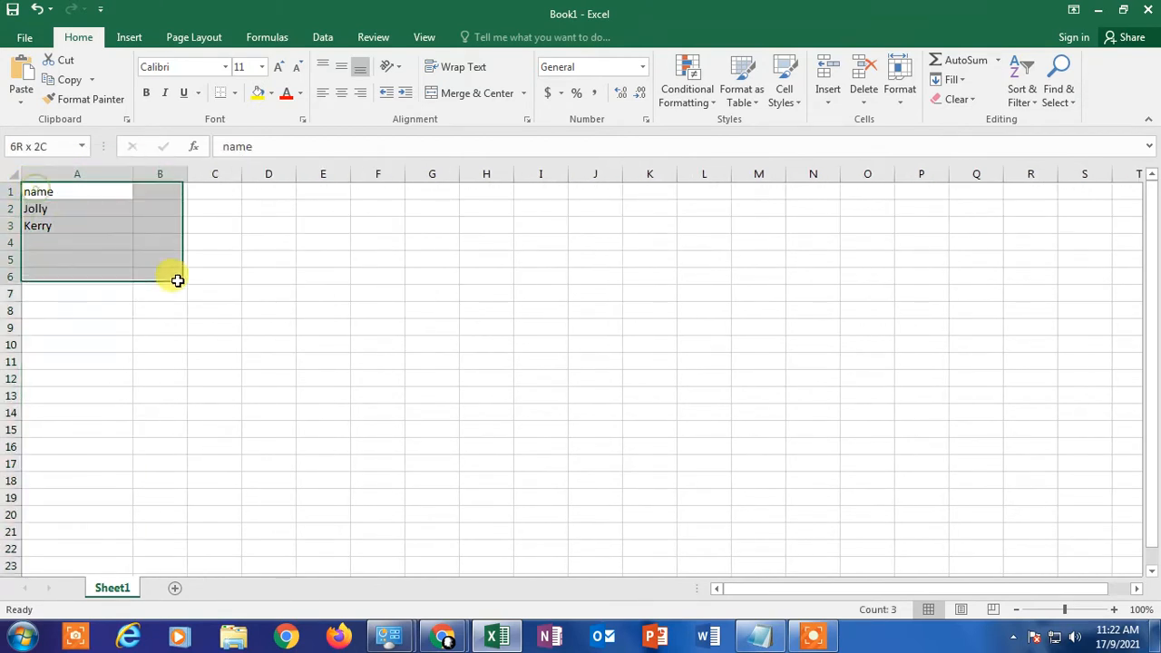
pyautogui.click(234, 97)
pyautogui.click(286, 237)
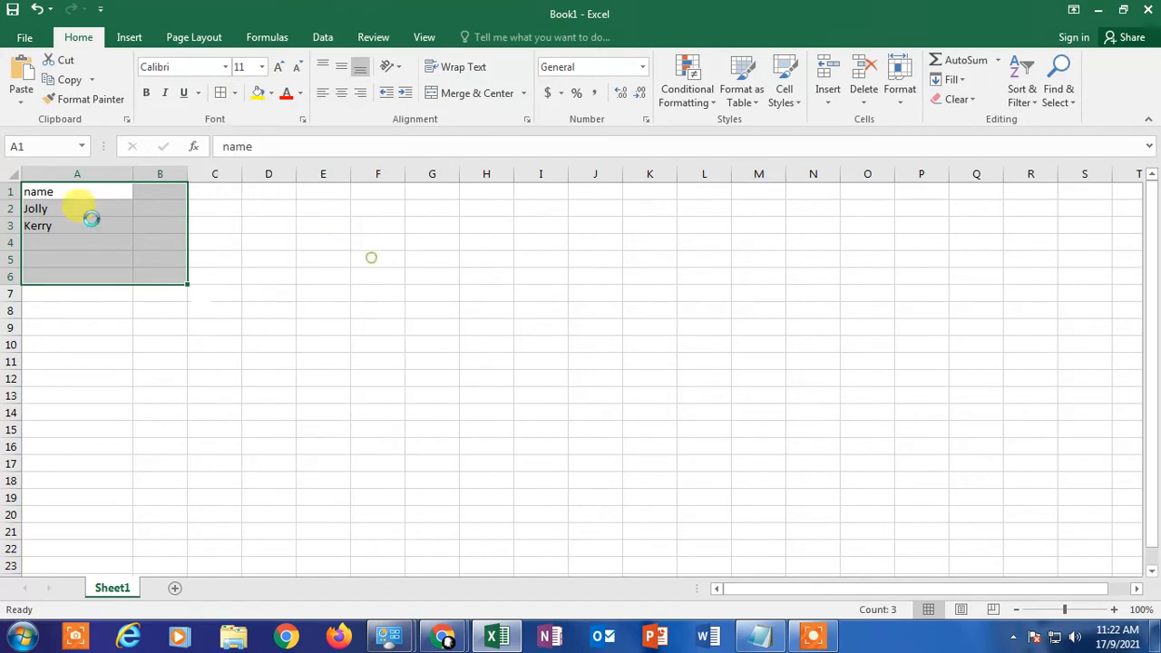
# Step: Make all rows of the sheet about three times taller and enlarge all columns to about three times the default width
pyautogui.click(13, 173)
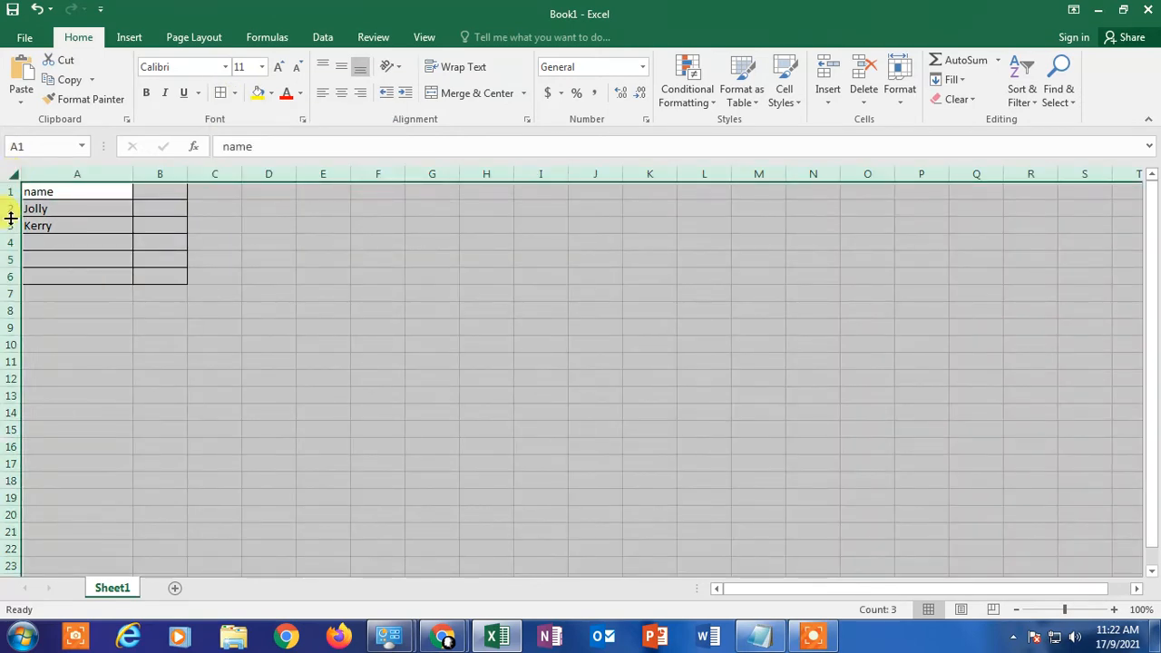
pyautogui.moveTo(11, 218); pyautogui.dragTo(13, 252)
pyautogui.click(381, 364)
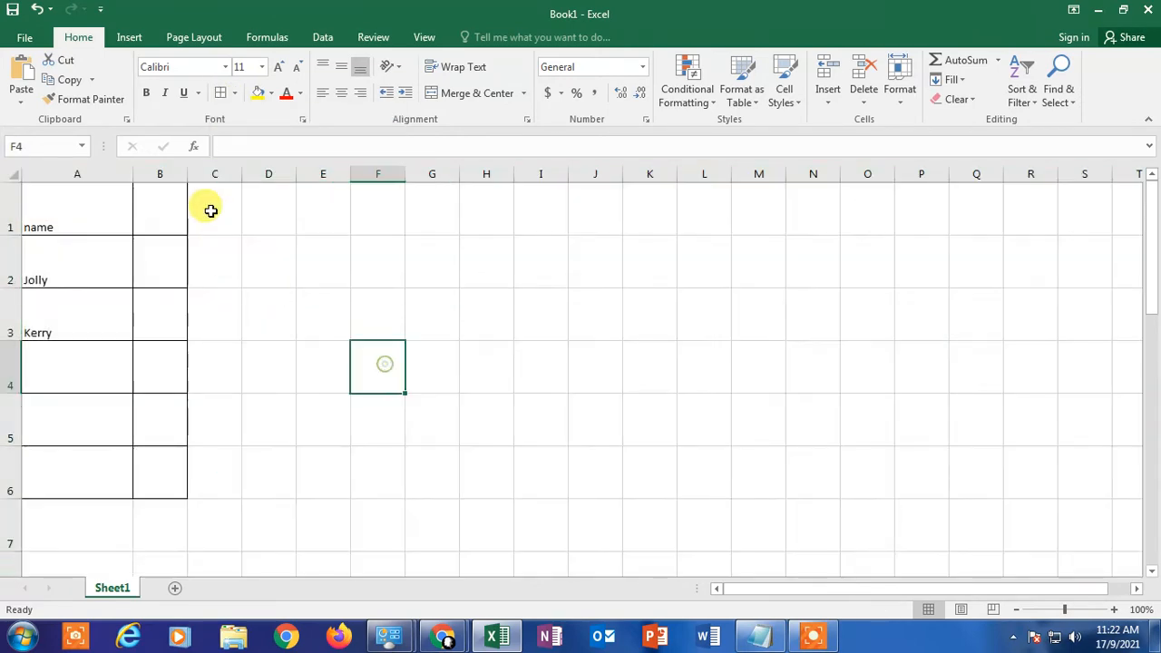
pyautogui.click(6, 174)
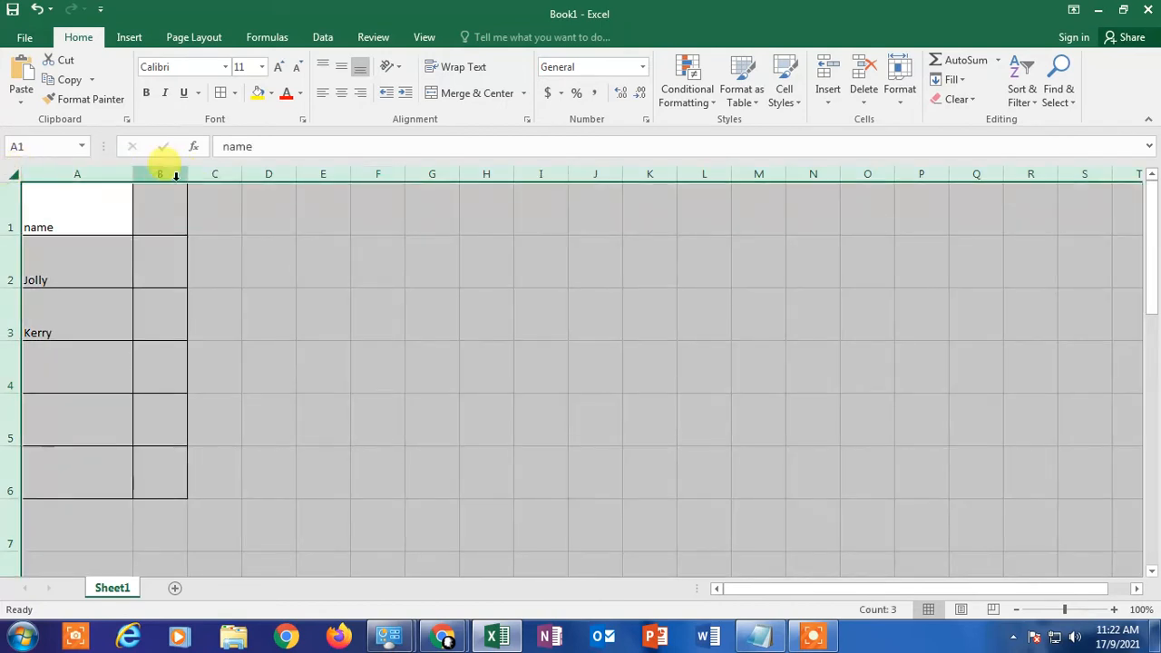
pyautogui.moveTo(187, 174); pyautogui.dragTo(281, 175)
pyautogui.click(417, 309)
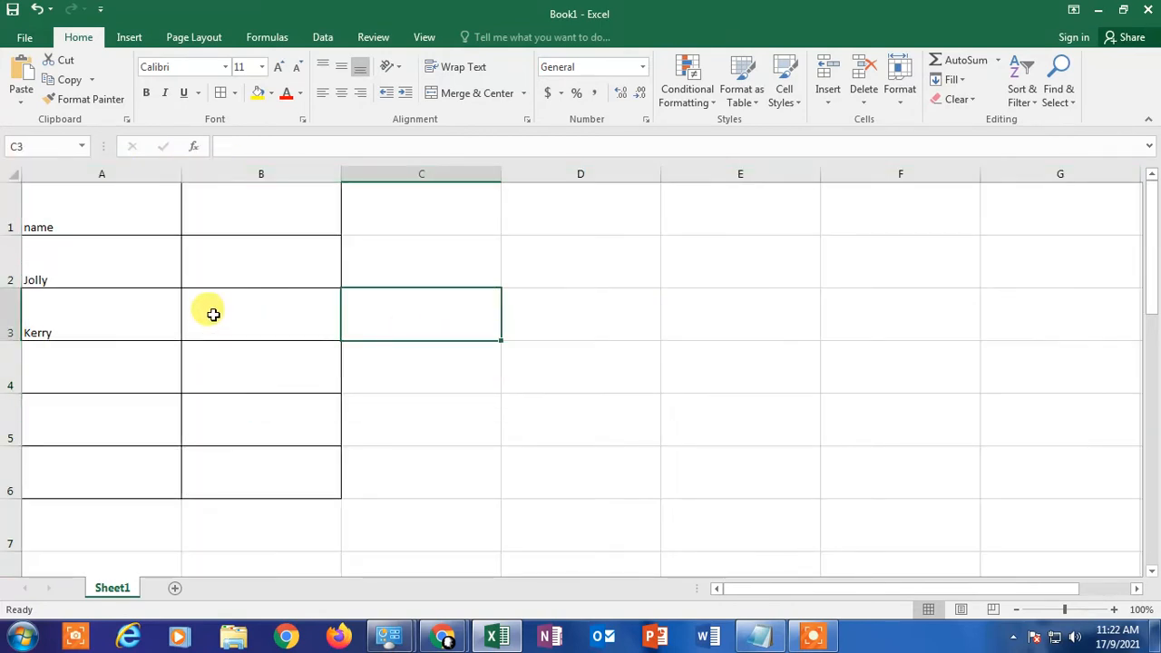
# Step: Make the "name" header in cell A1 bold
pyautogui.click(69, 214)
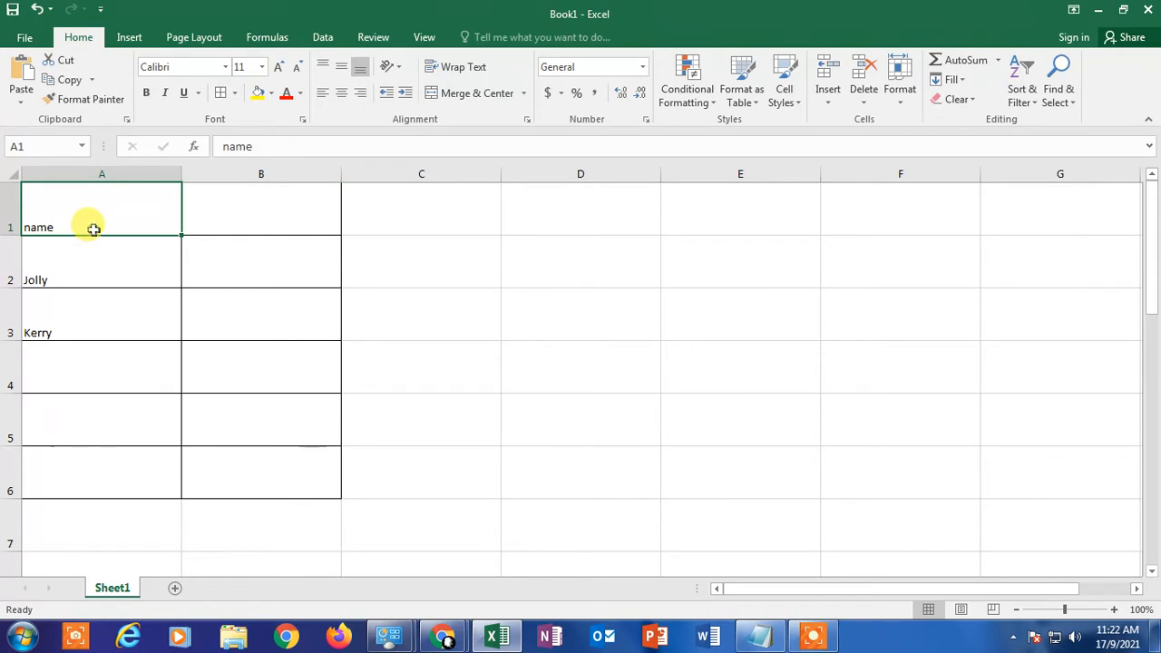
pyautogui.hotkey('ctrl', 'b')
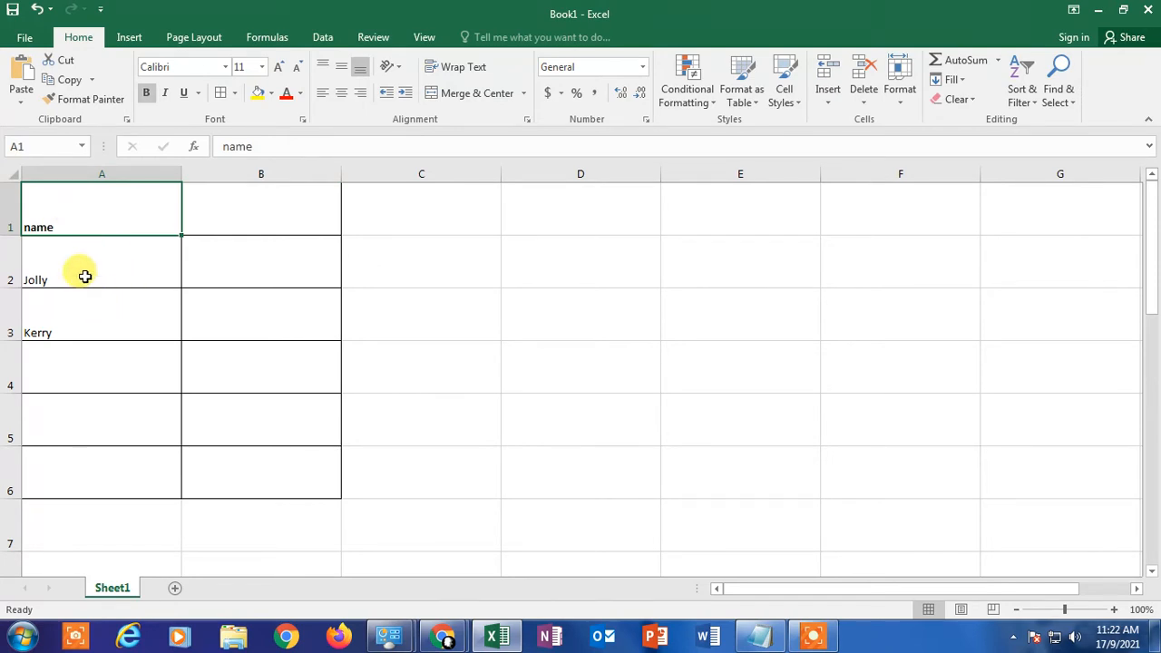
pyautogui.click(82, 276)
pyautogui.moveTo(181, 263); pyautogui.dragTo(156, 269)
pyautogui.click(250, 269)
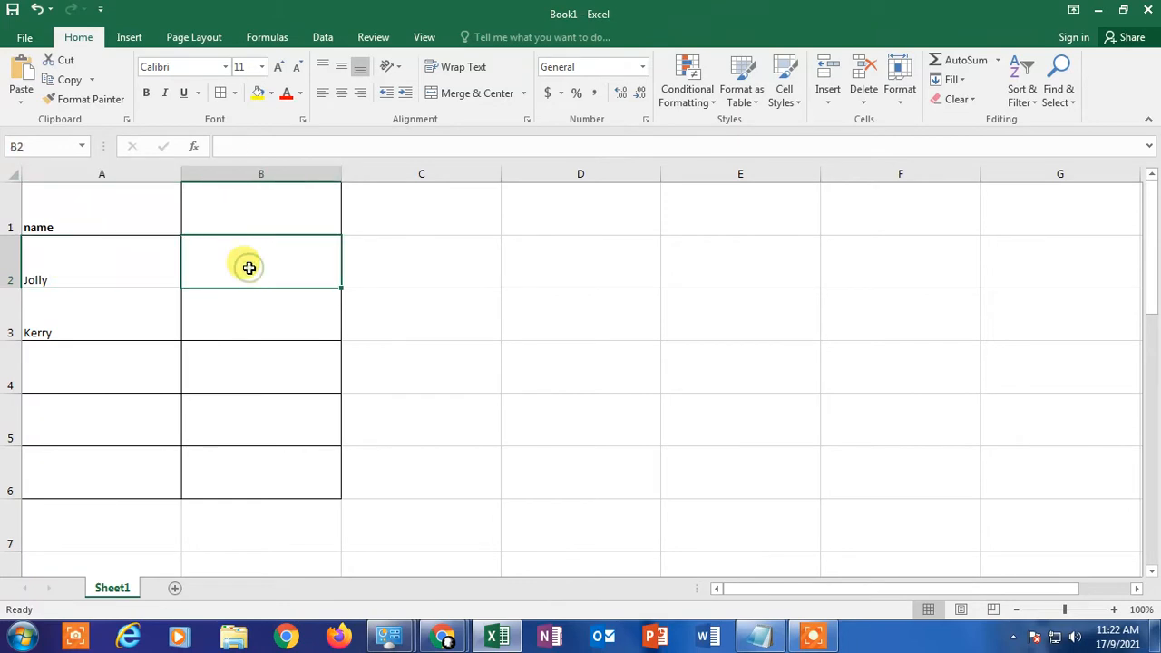
pyautogui.click(155, 267)
pyautogui.click(114, 331)
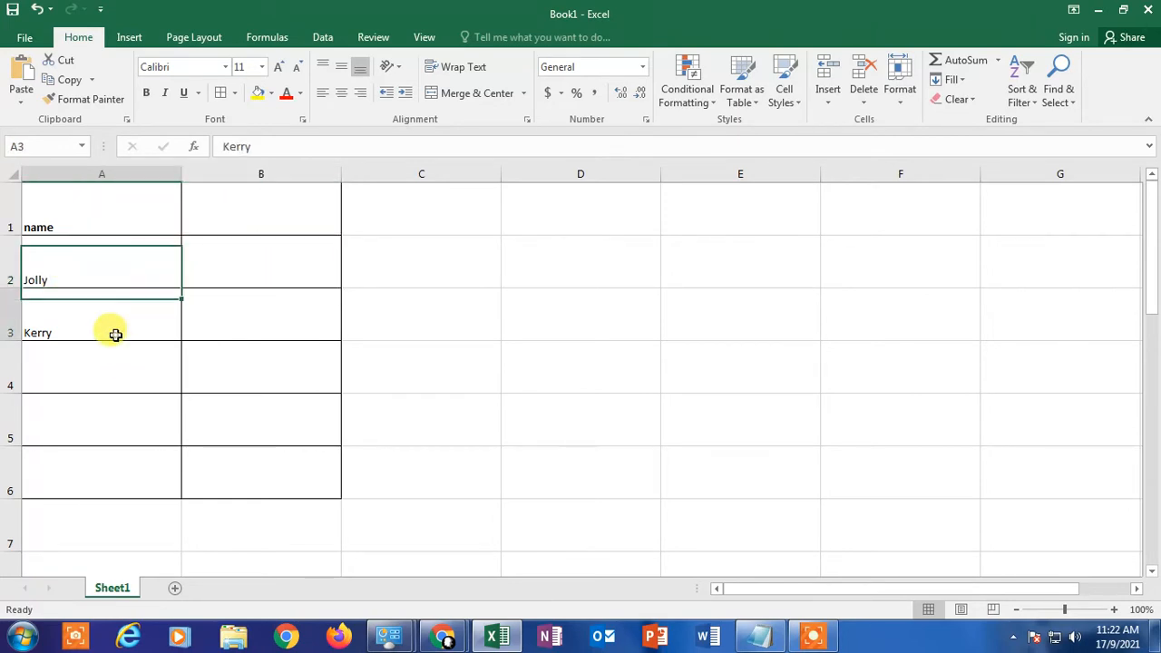
pyautogui.click(118, 245)
pyautogui.click(149, 307)
pyautogui.click(155, 269)
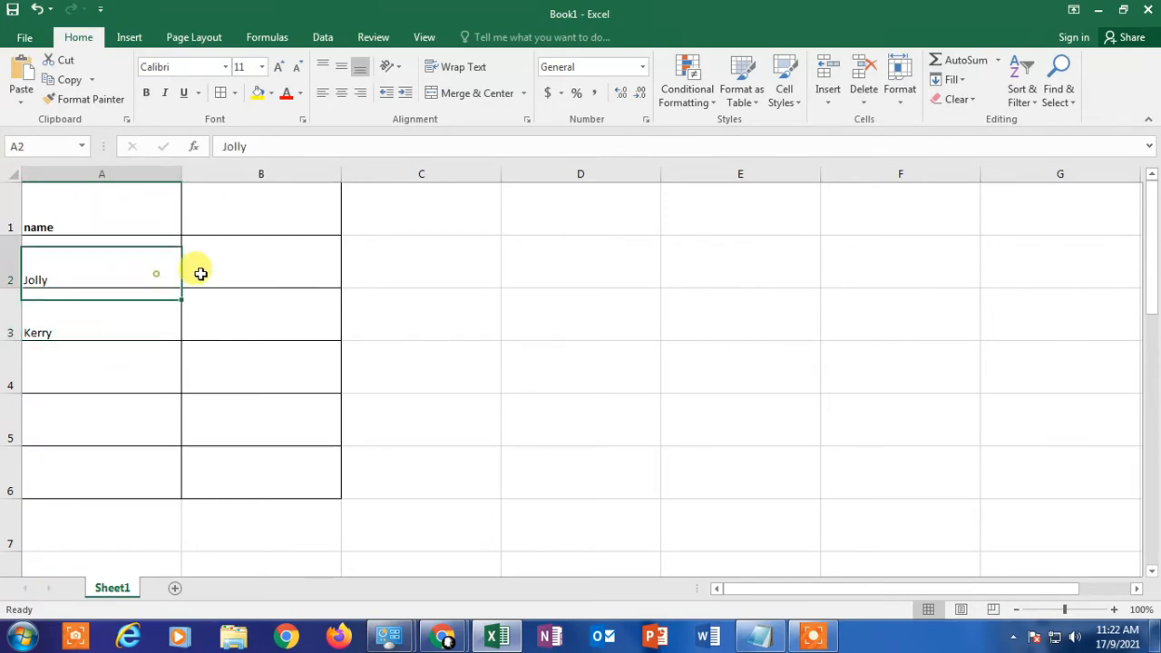
pyautogui.click(258, 270)
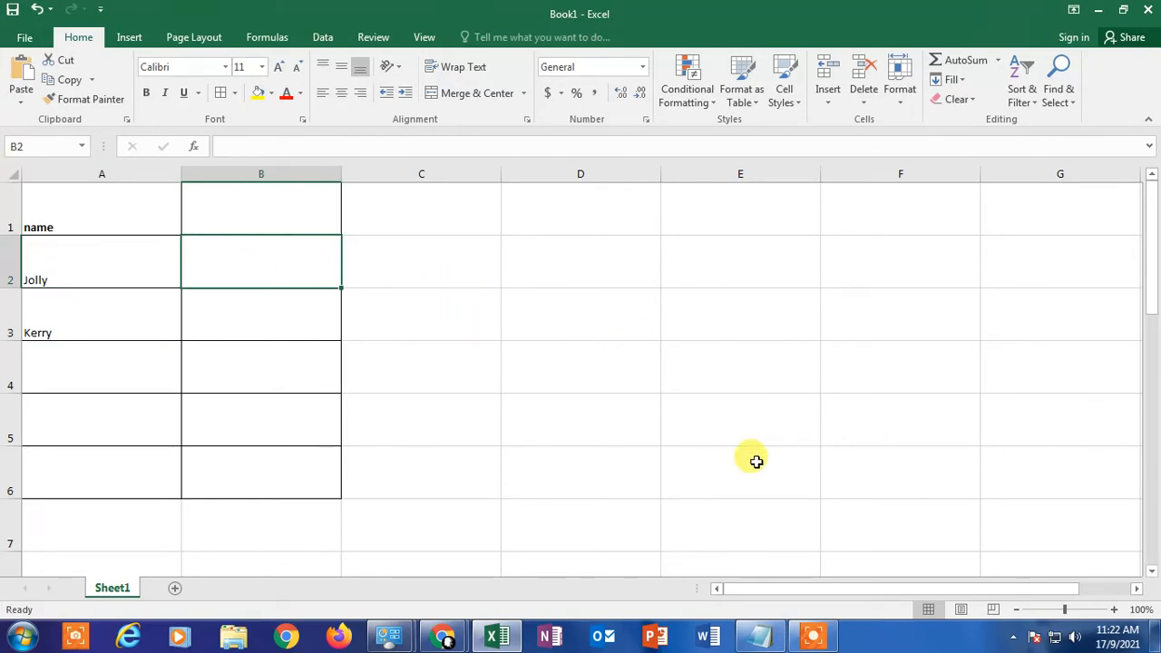
pyautogui.click(536, 247)
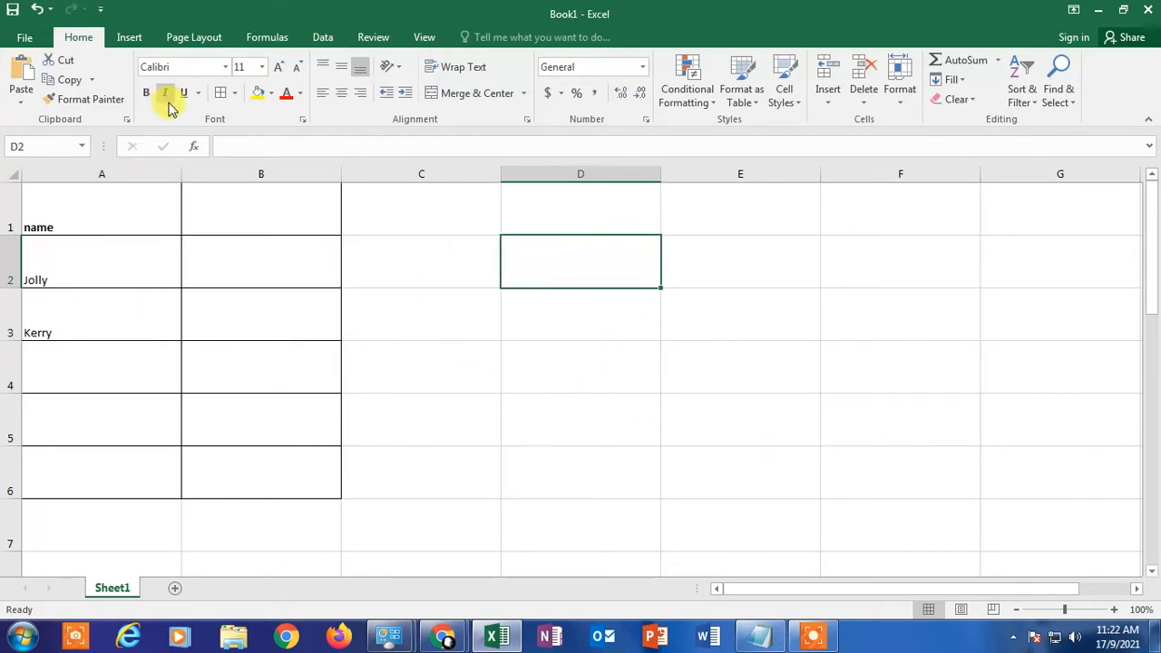
pyautogui.click(127, 39)
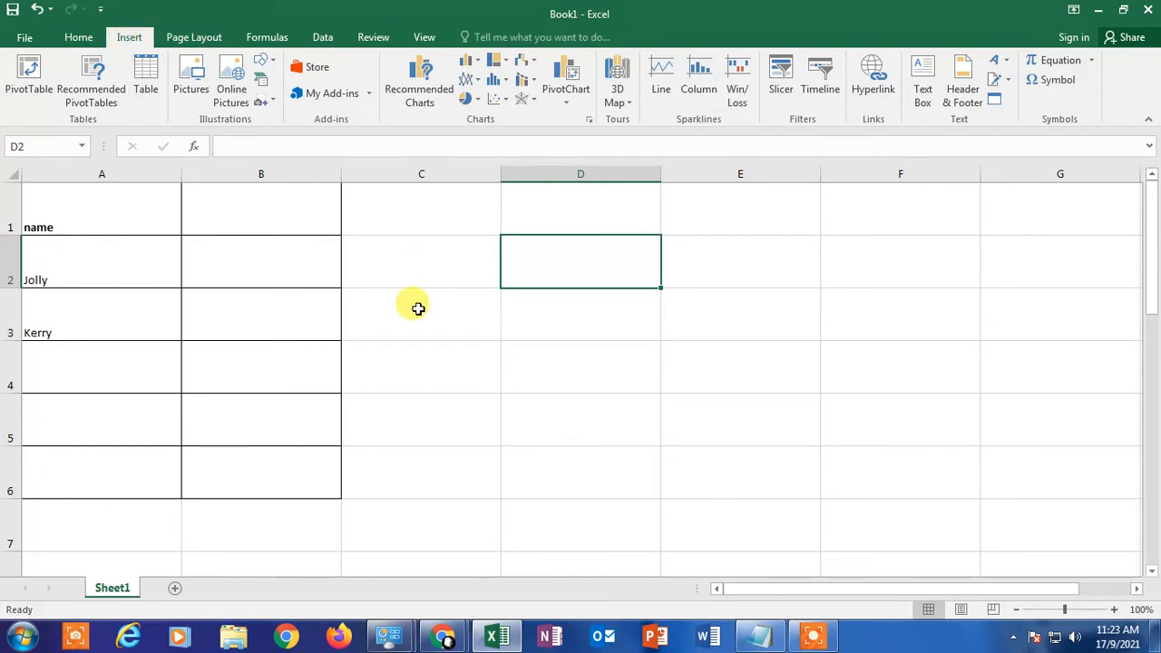
pyautogui.click(281, 270)
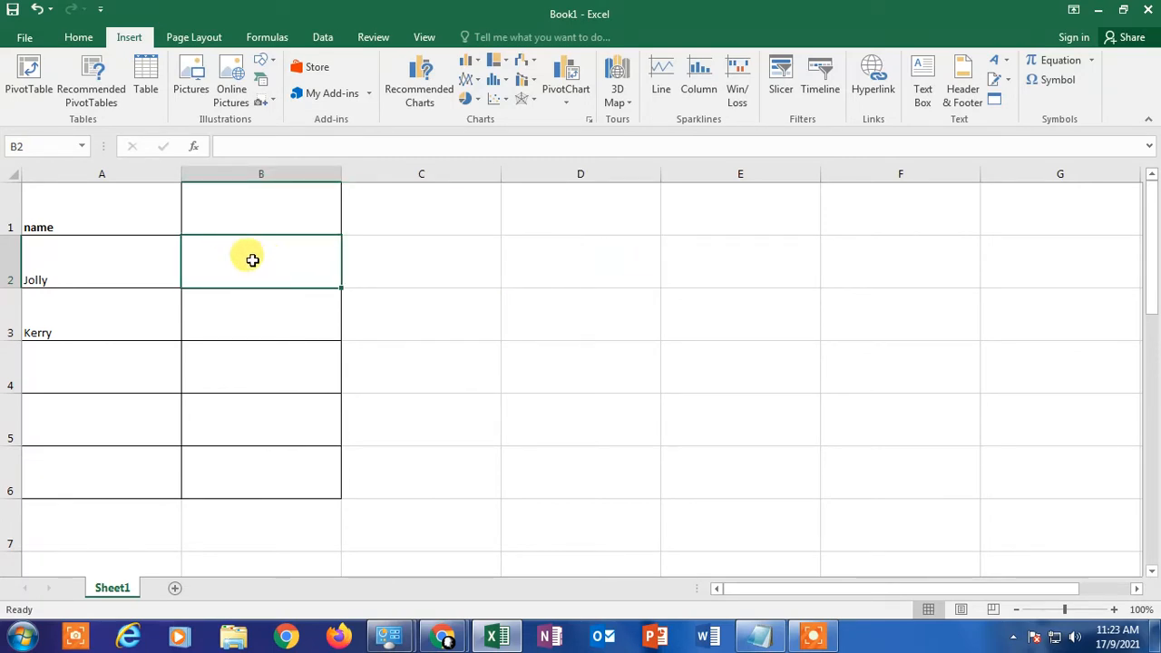
# Step: Hide row 2 of the table and undo the hiding
pyautogui.click(11, 261)
pyautogui.rightClick(11, 262)
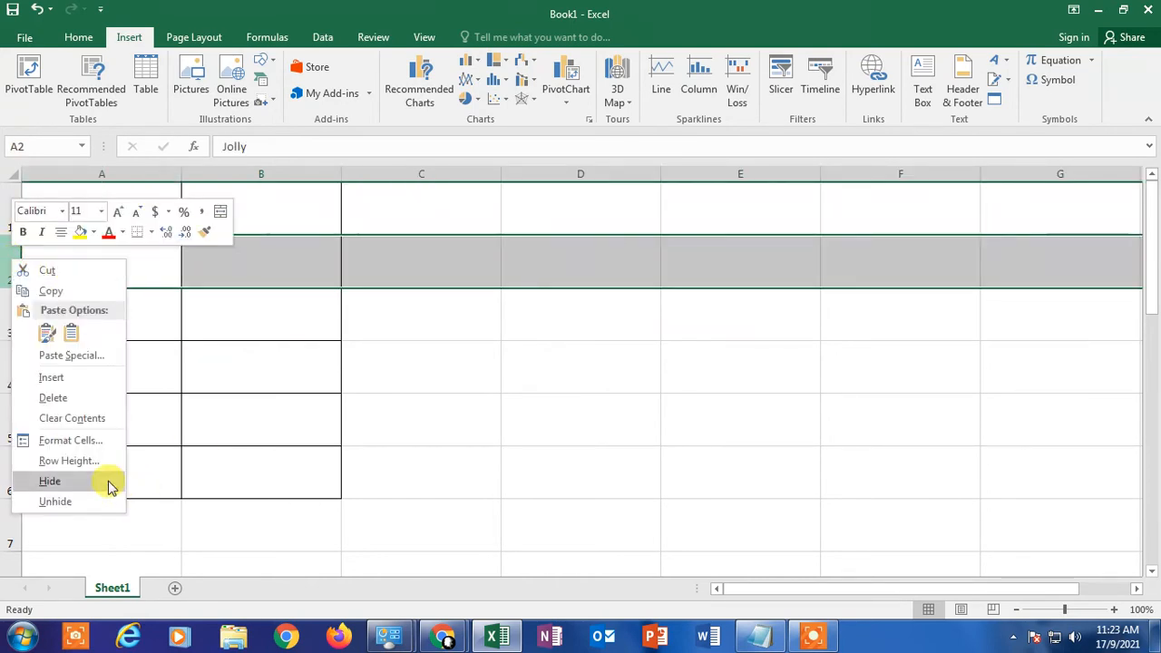
pyautogui.click(75, 501)
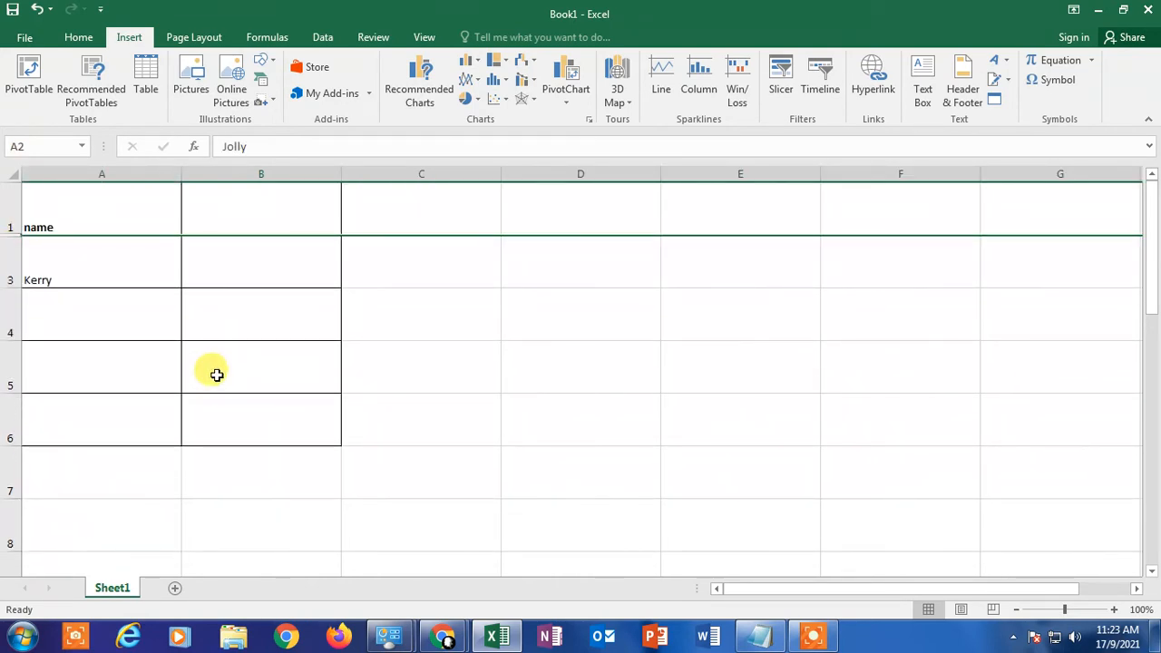
pyautogui.hotkey('ctrl', 'z')
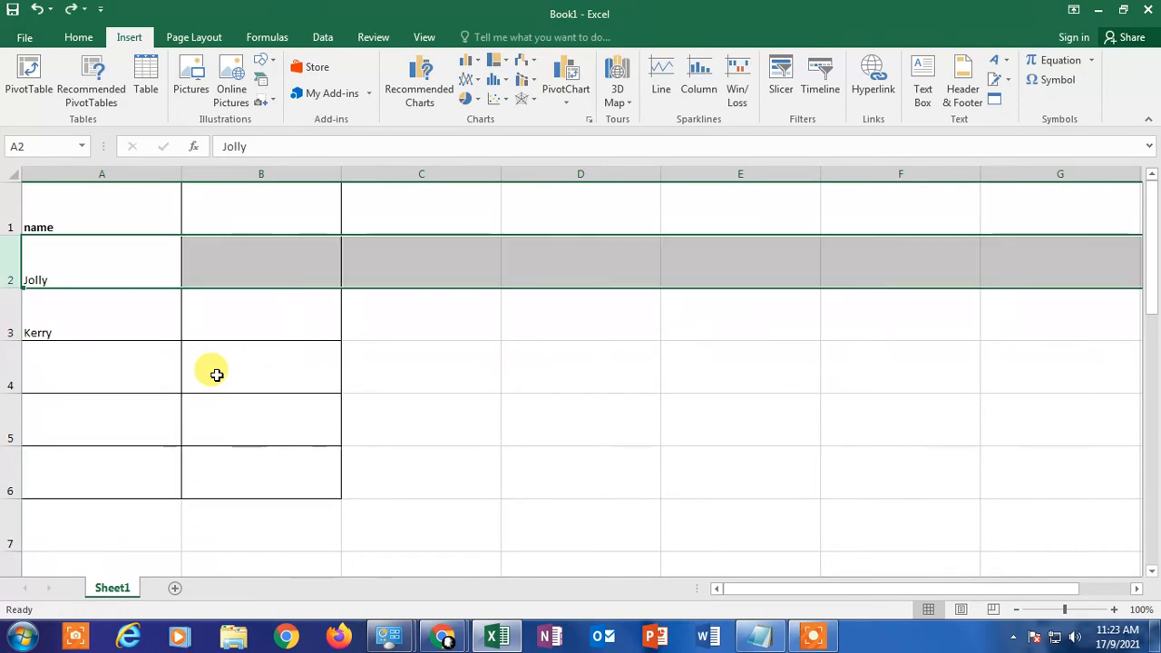
pyautogui.click(446, 303)
pyautogui.click(298, 264)
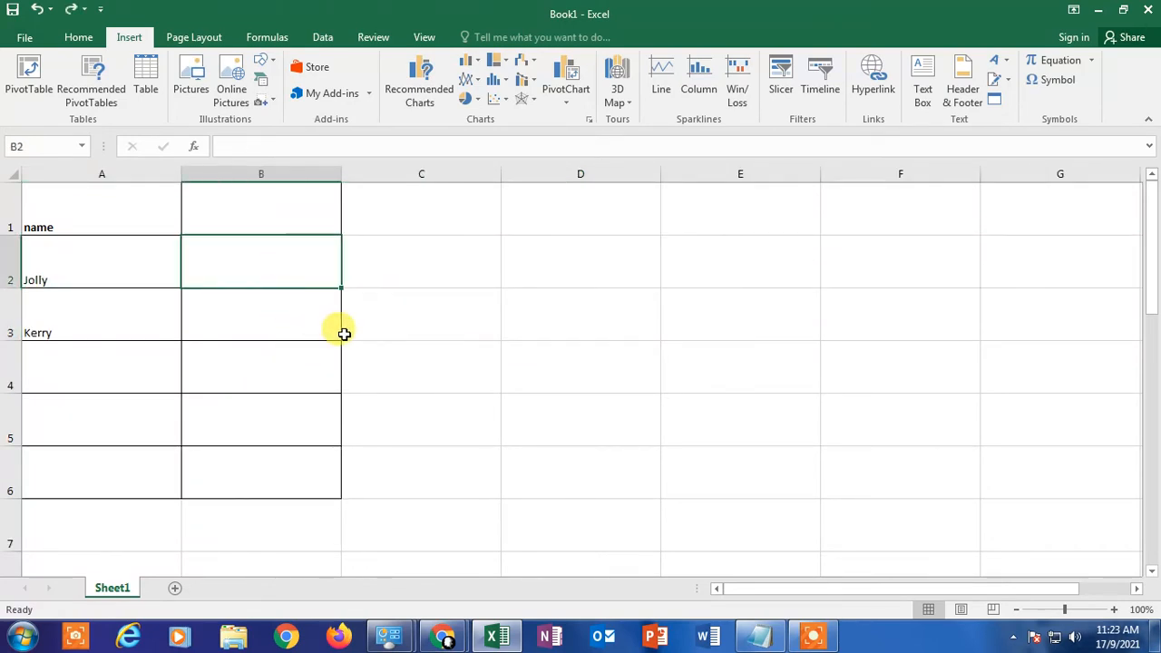
pyautogui.click(508, 436)
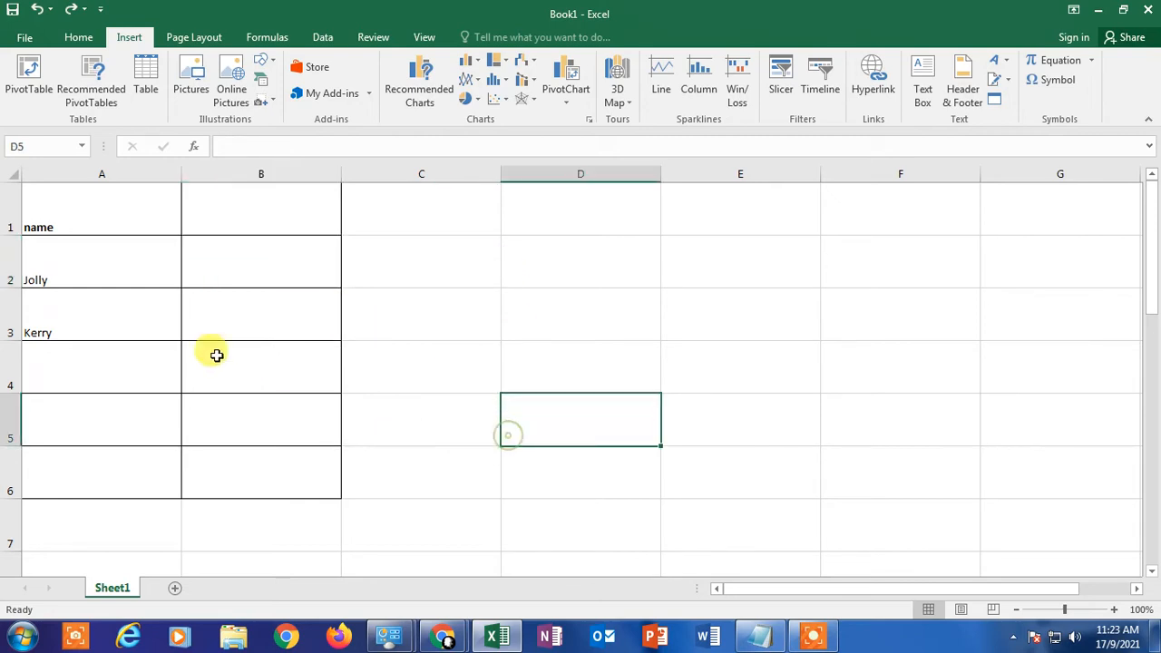
pyautogui.click(208, 314)
# Step: Insert the picture files "amazone" and "flipkar - Copy" from the Downloads folder into the sheet, starting from cell B2
pyautogui.click(231, 259)
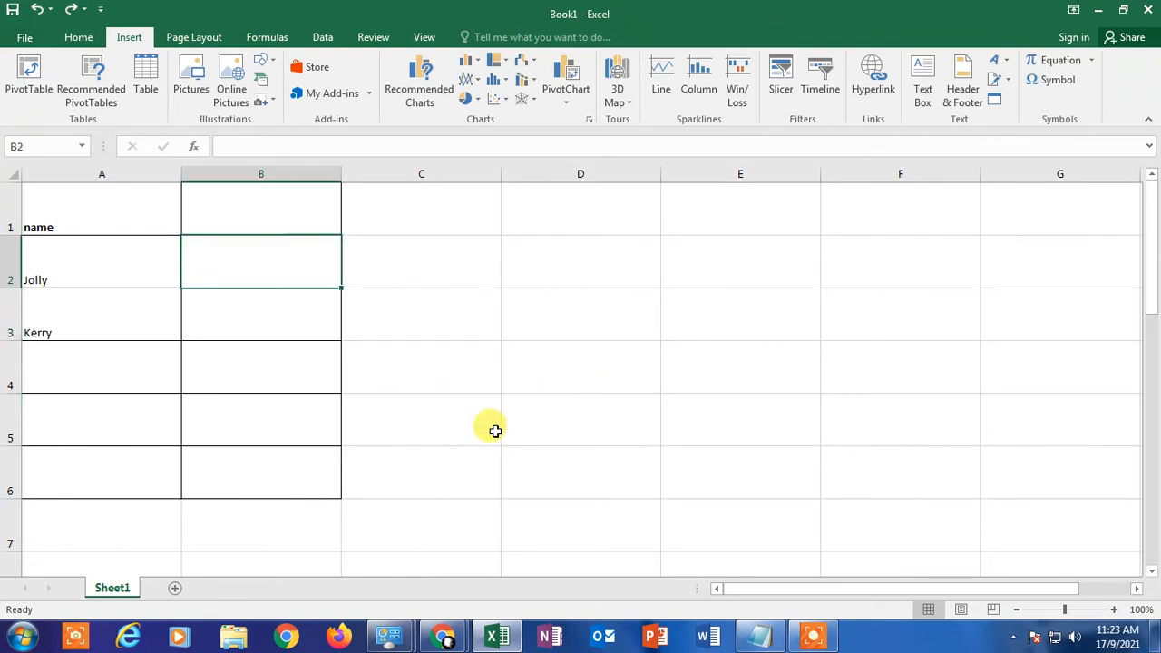
pyautogui.click(192, 81)
pyautogui.click(307, 145)
pyautogui.keyDown('ctrl'); pyautogui.click(307, 240); pyautogui.keyUp('ctrl')
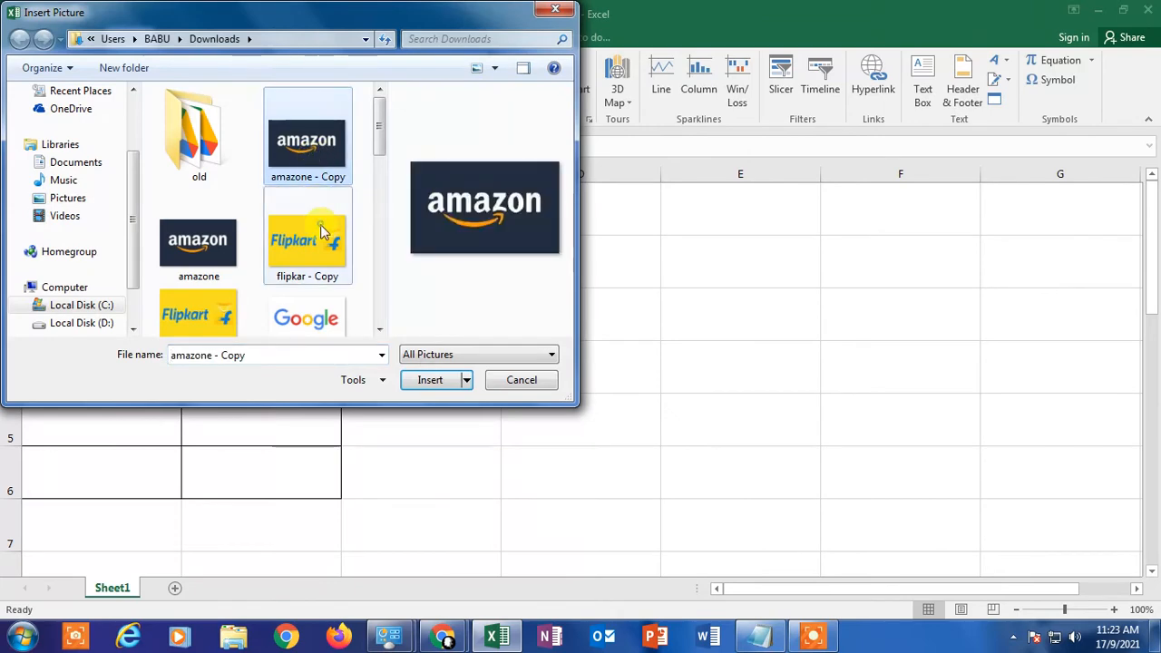
pyautogui.keyDown('ctrl'); pyautogui.click(221, 273); pyautogui.keyUp('ctrl')
pyautogui.keyDown('ctrl'); pyautogui.click(330, 130); pyautogui.keyUp('ctrl')
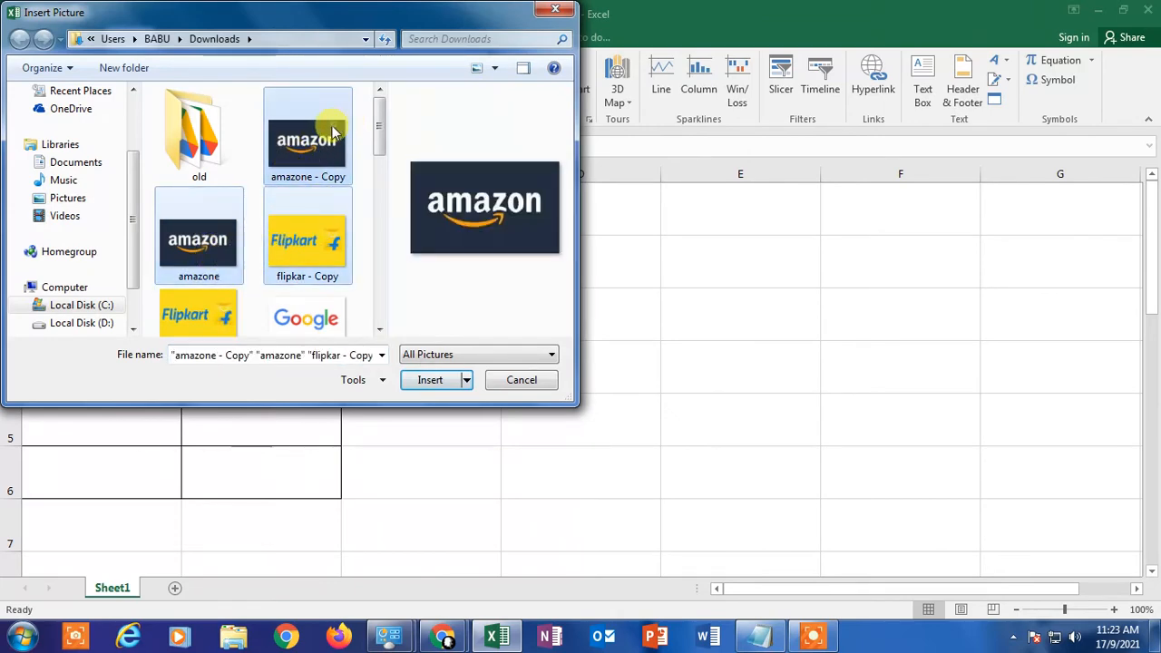
pyautogui.click(446, 383)
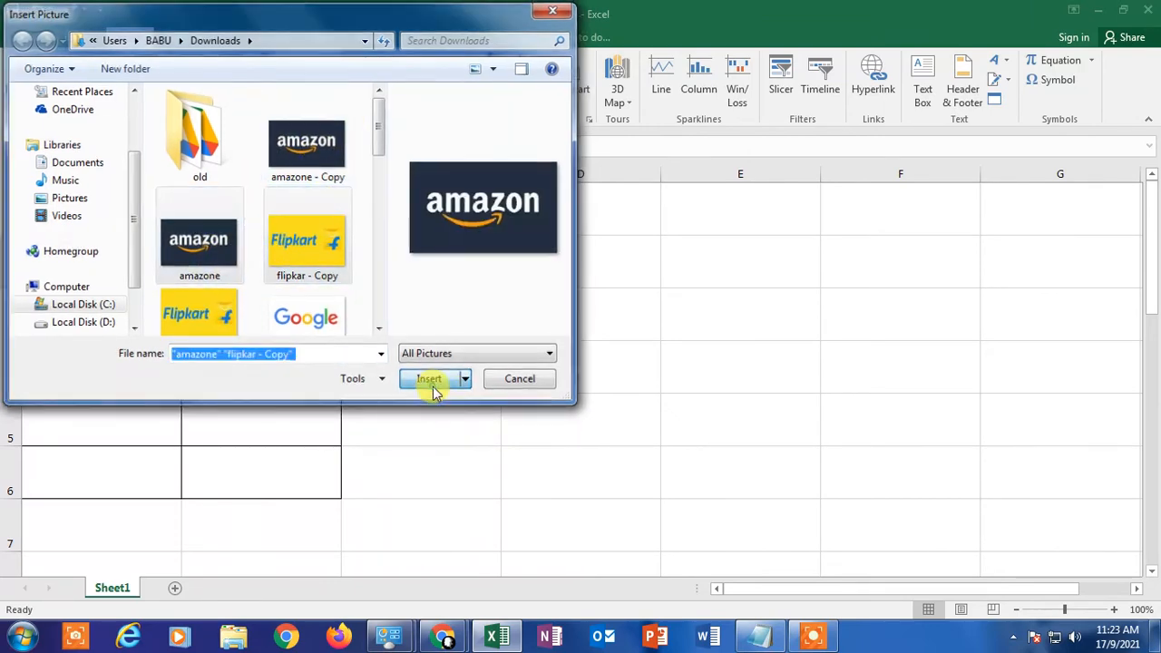
pyautogui.click(530, 390)
# Step: Move the Amazon and Flipkart pictures off the table into the empty cells beside it, with Flipkart above Amazon
pyautogui.moveTo(425, 296); pyautogui.dragTo(944, 332)
pyautogui.moveTo(347, 325); pyautogui.dragTo(795, 491)
pyautogui.moveTo(853, 367); pyautogui.dragTo(671, 259)
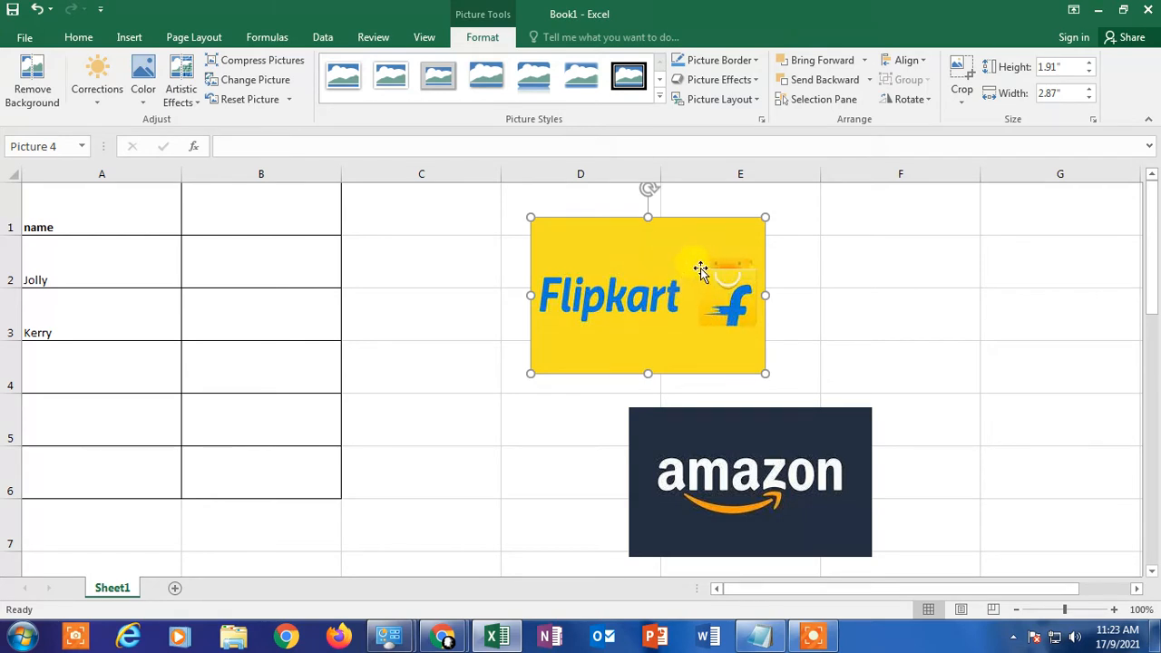
# Step: Place the Flipkart picture on cell B2 and resize it to fit the cell, about 0.66" high and 1.95" wide
pyautogui.moveTo(687, 271); pyautogui.dragTo(338, 283)
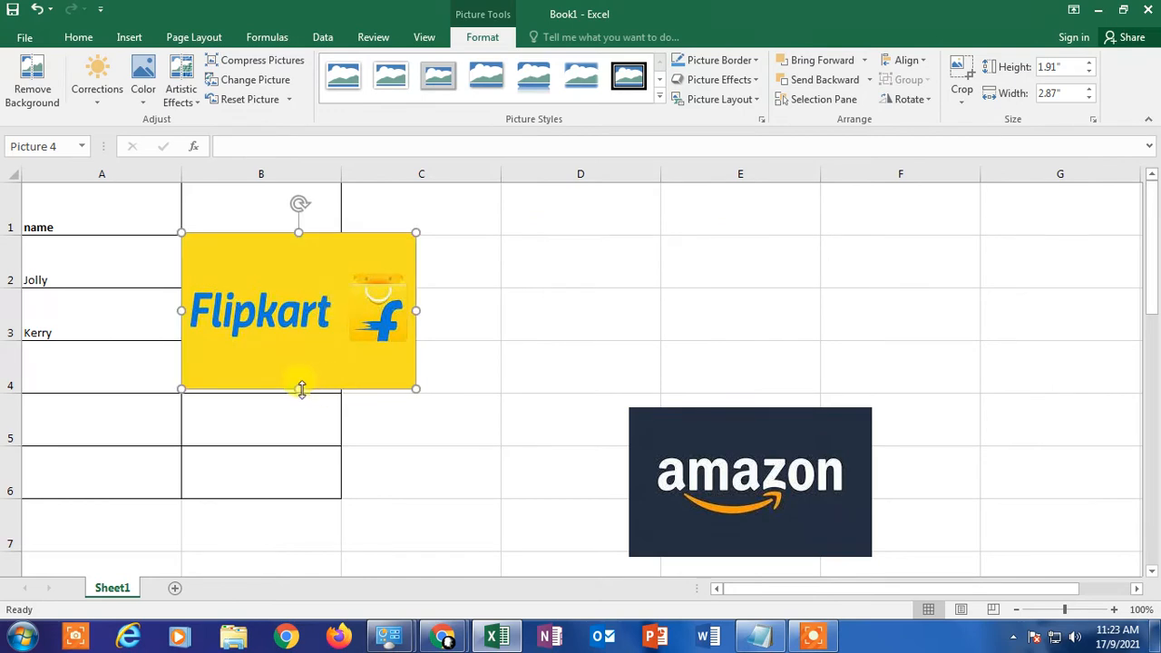
pyautogui.moveTo(302, 389); pyautogui.dragTo(285, 289)
pyautogui.moveTo(410, 290); pyautogui.dragTo(321, 278)
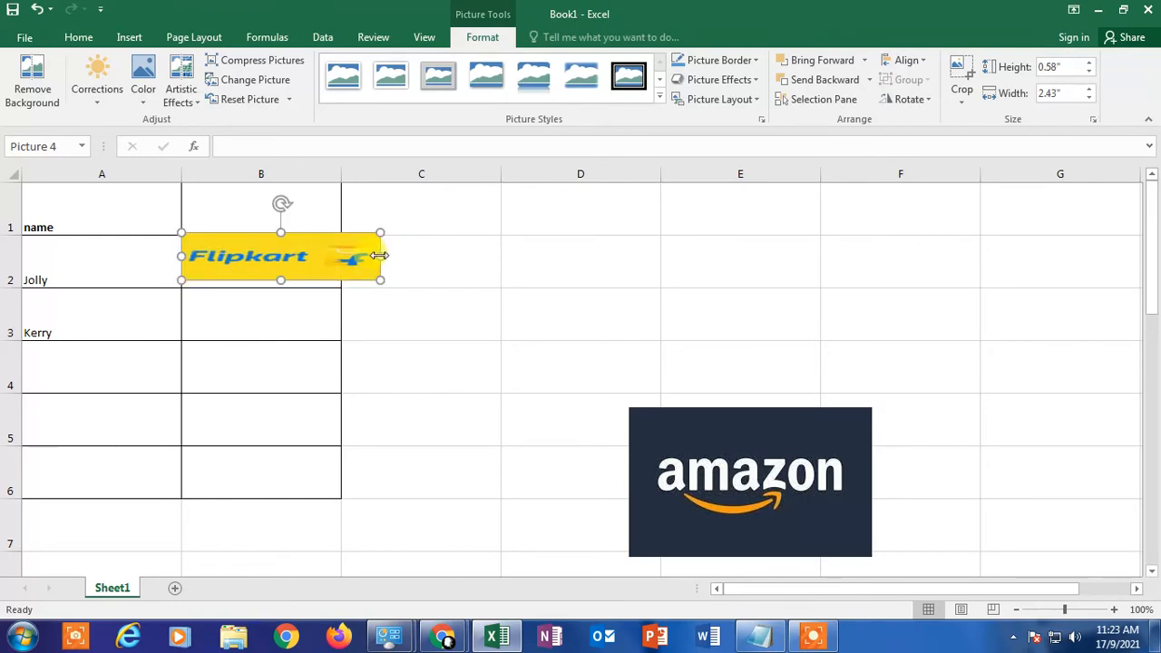
pyautogui.moveTo(379, 256); pyautogui.dragTo(341, 259)
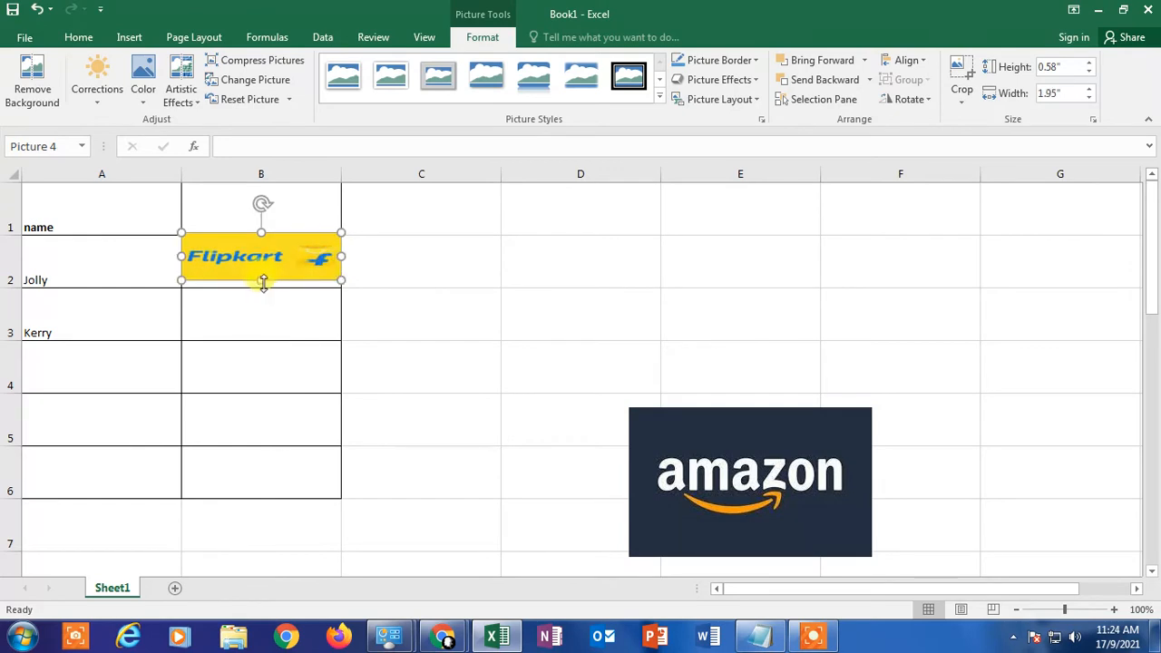
pyautogui.moveTo(261, 281); pyautogui.dragTo(260, 287)
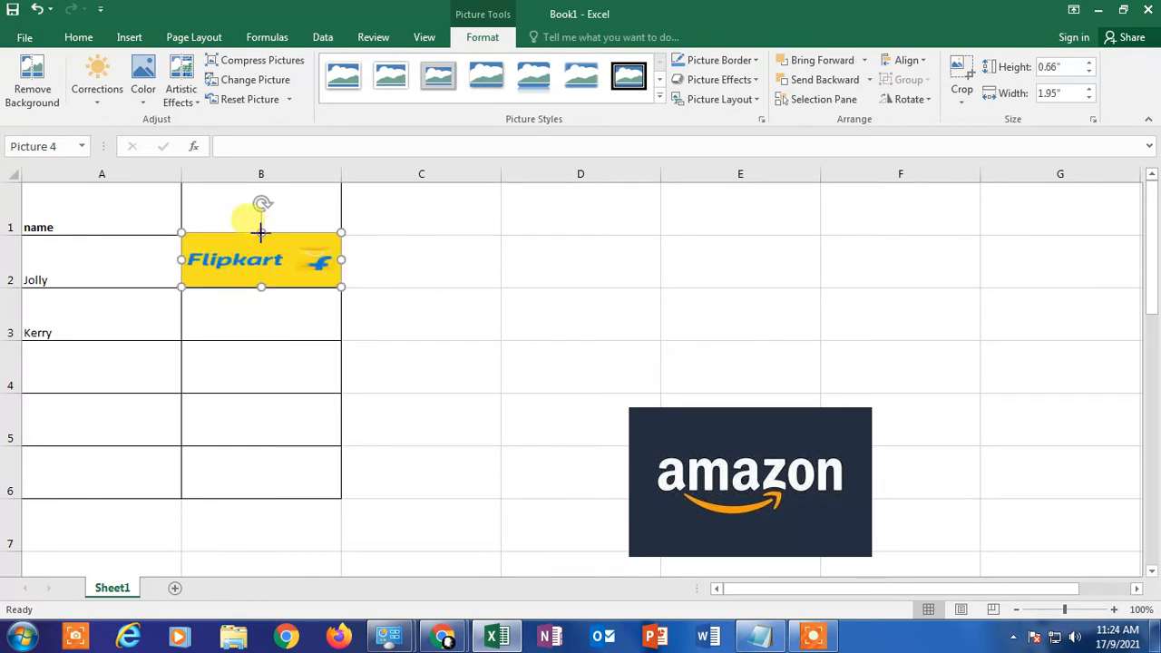
# Step: Shrink the Flipkart picture slightly and nudge it so it sits just inside the borders of cell B2
pyautogui.moveTo(260, 233); pyautogui.dragTo(260, 239)
pyautogui.moveTo(341, 262); pyautogui.dragTo(337, 262)
pyautogui.moveTo(263, 262); pyautogui.dragTo(267, 259)
pyautogui.click(168, 172)
pyautogui.click(461, 389)
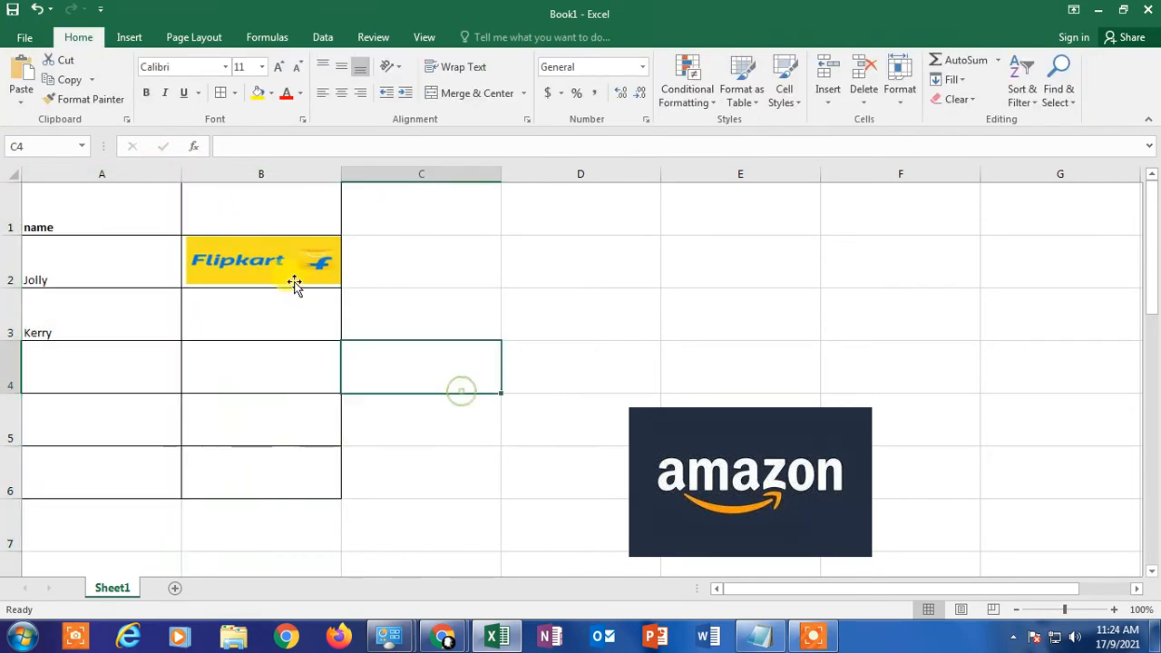
pyautogui.click(291, 265)
pyautogui.click(435, 330)
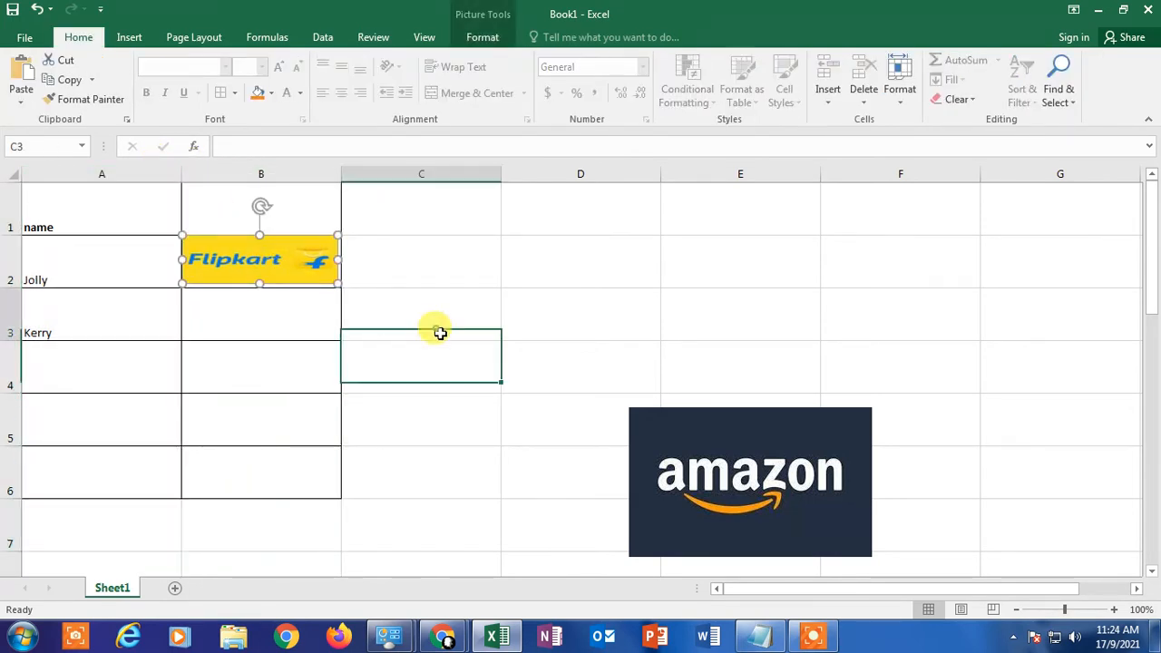
pyautogui.click(493, 413)
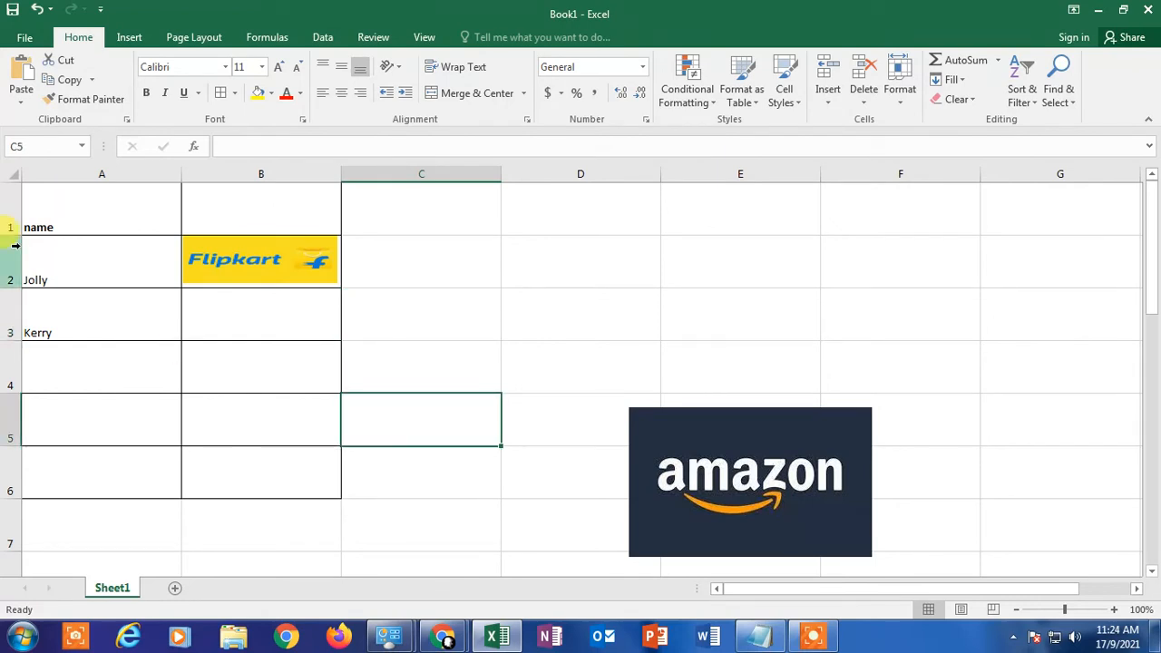
# Step: Hide row 2 to test how the Flipkart picture behaves, and undo the hiding
pyautogui.click(11, 259)
pyautogui.rightClick(13, 255)
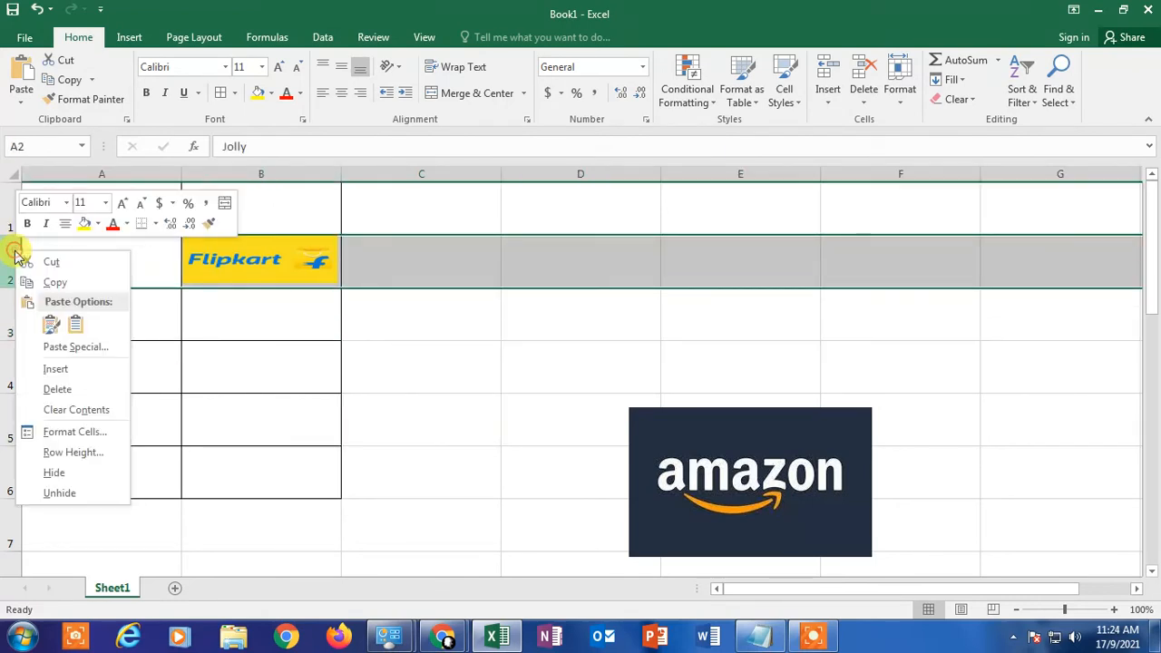
pyautogui.click(57, 473)
pyautogui.click(423, 355)
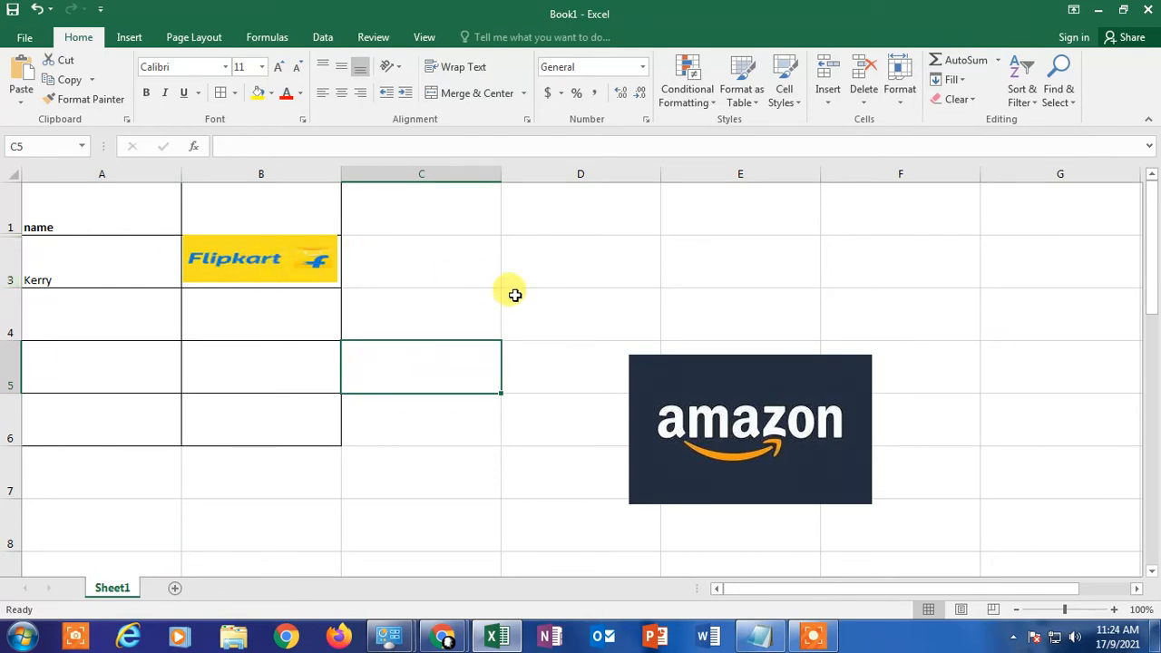
pyautogui.hotkey('ctrl', 'z')
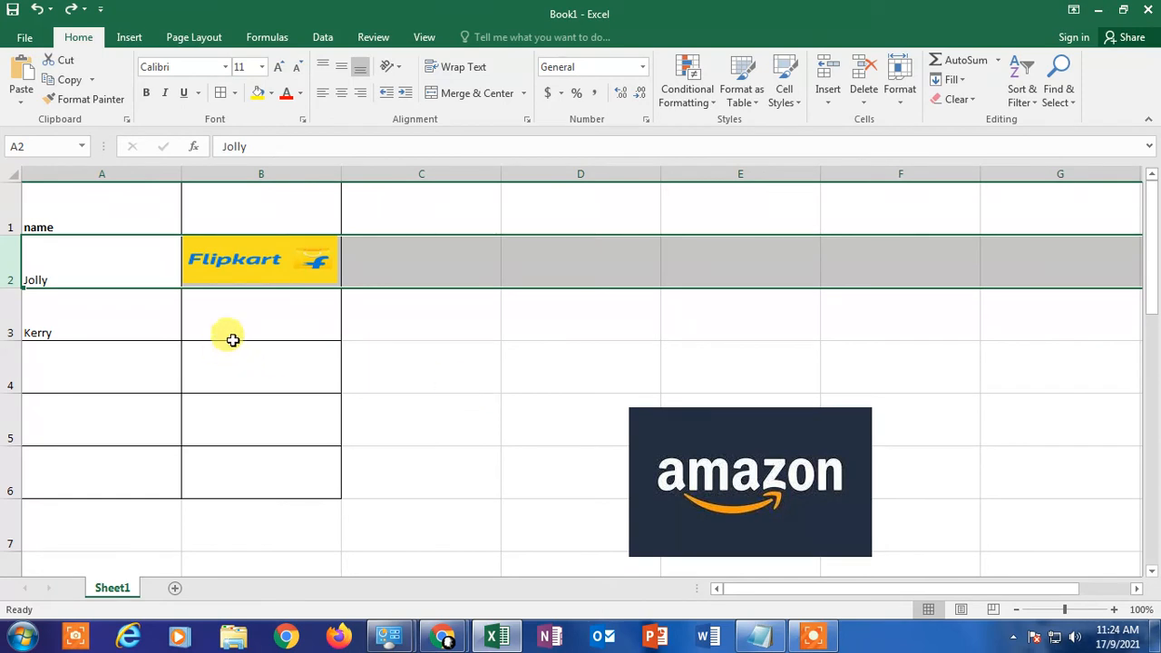
# Step: Set the Flipkart picture's properties to "Move and size with cells" and close the picture formatting options
pyautogui.click(268, 322)
pyautogui.click(245, 263)
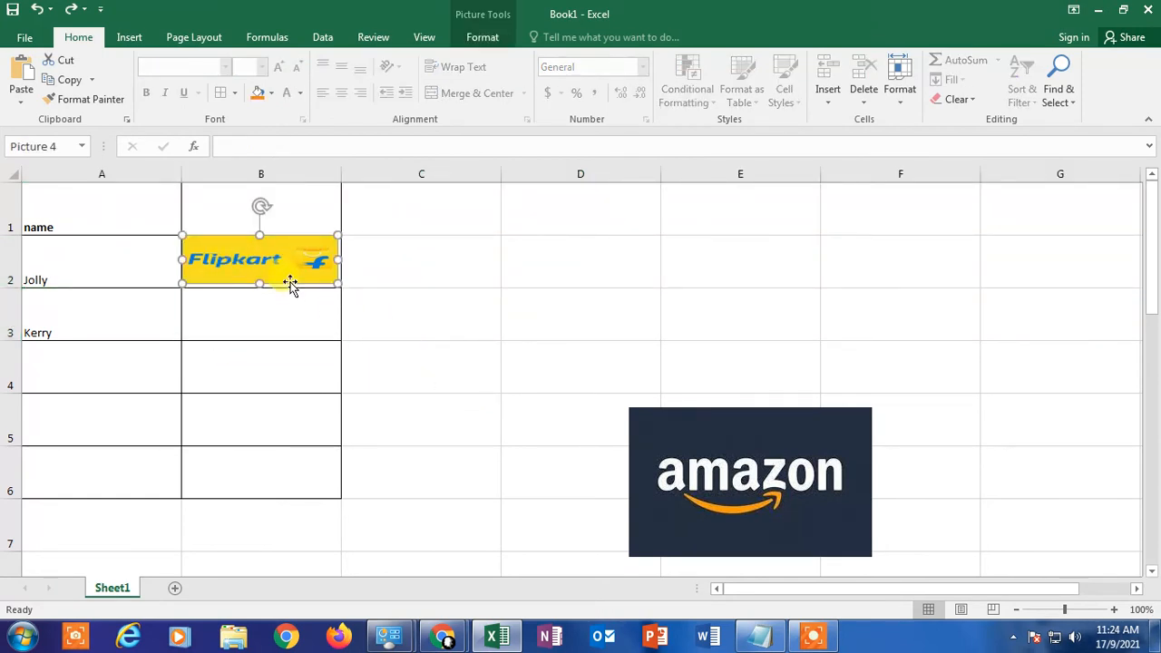
pyautogui.rightClick(271, 263)
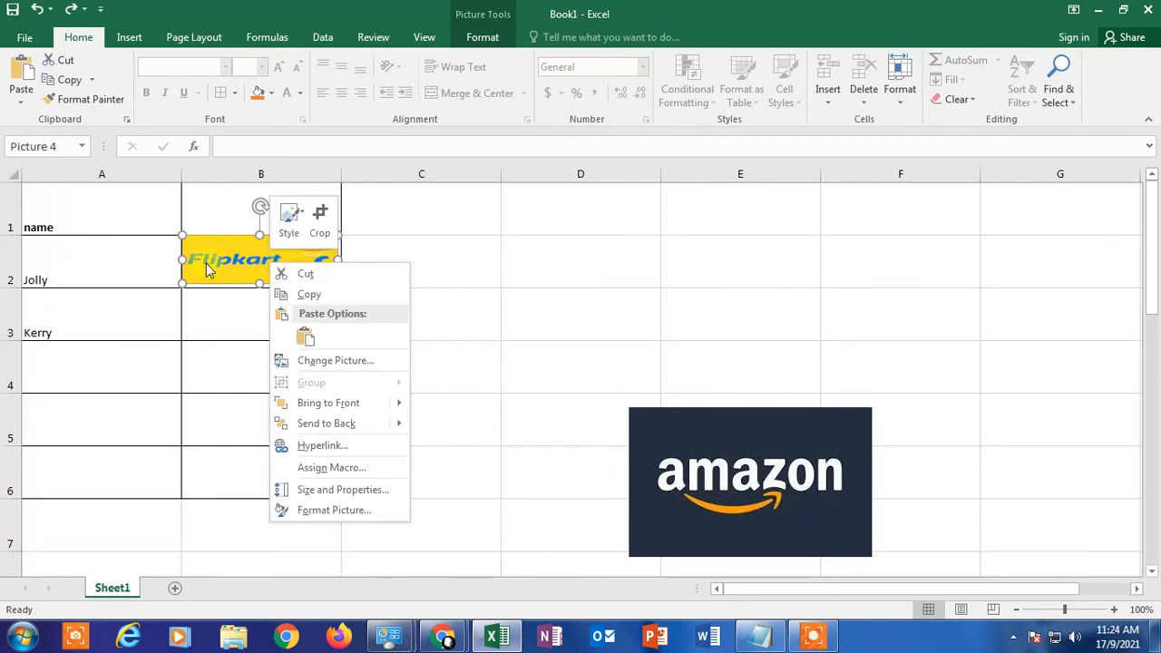
pyautogui.click(334, 513)
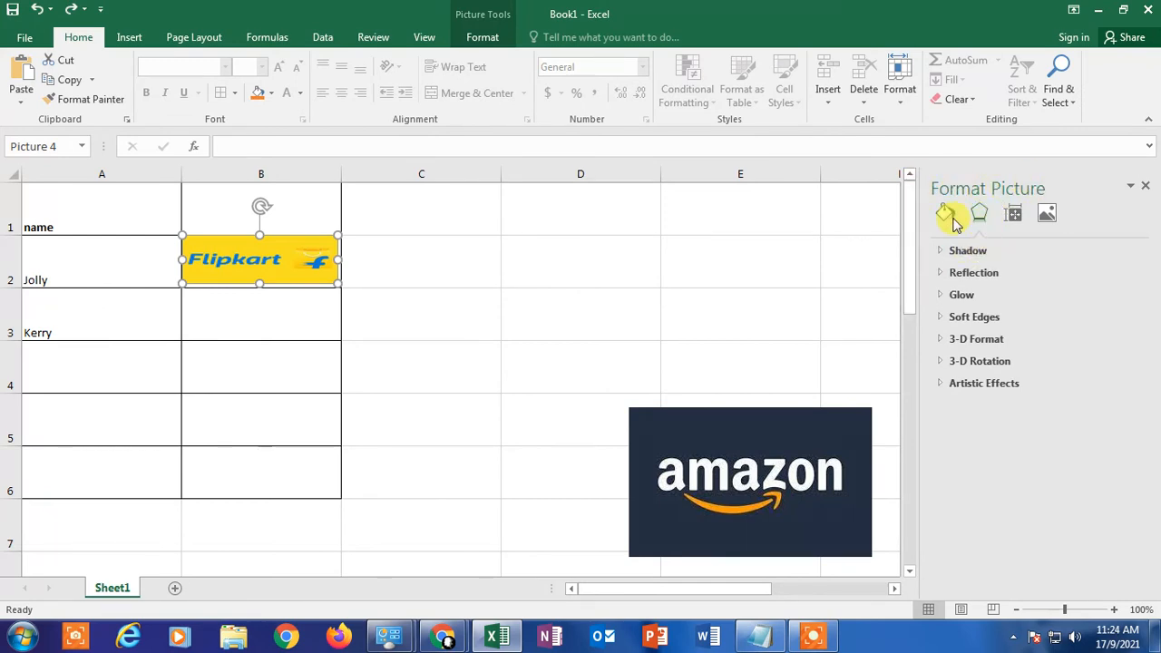
pyautogui.click(1015, 224)
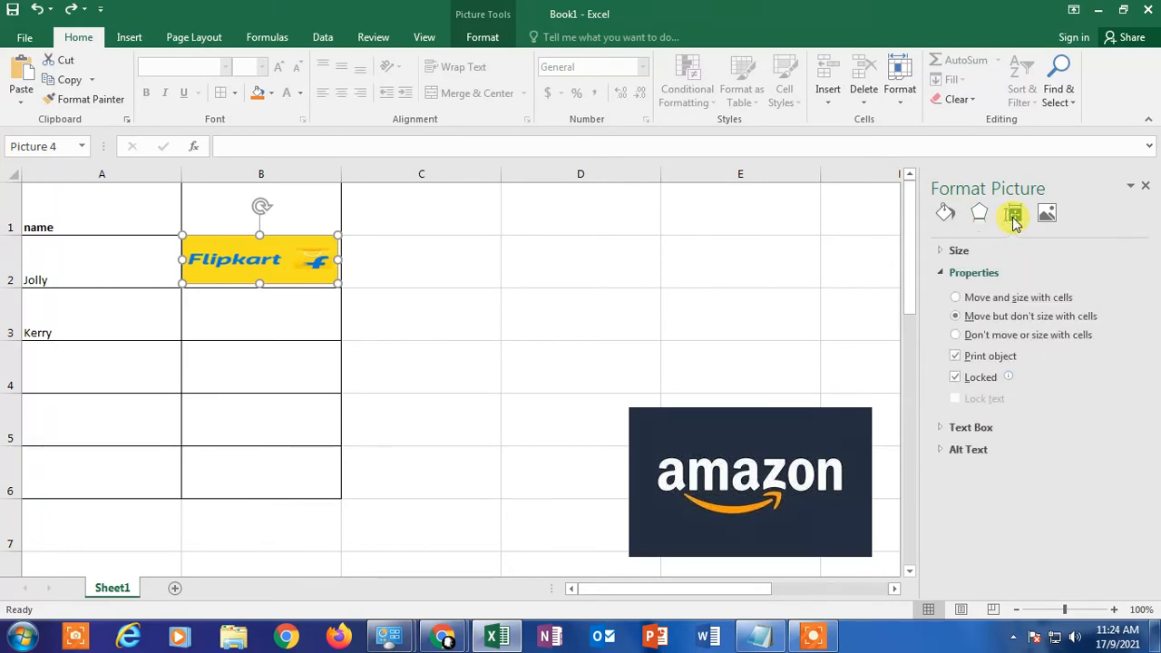
pyautogui.click(948, 272)
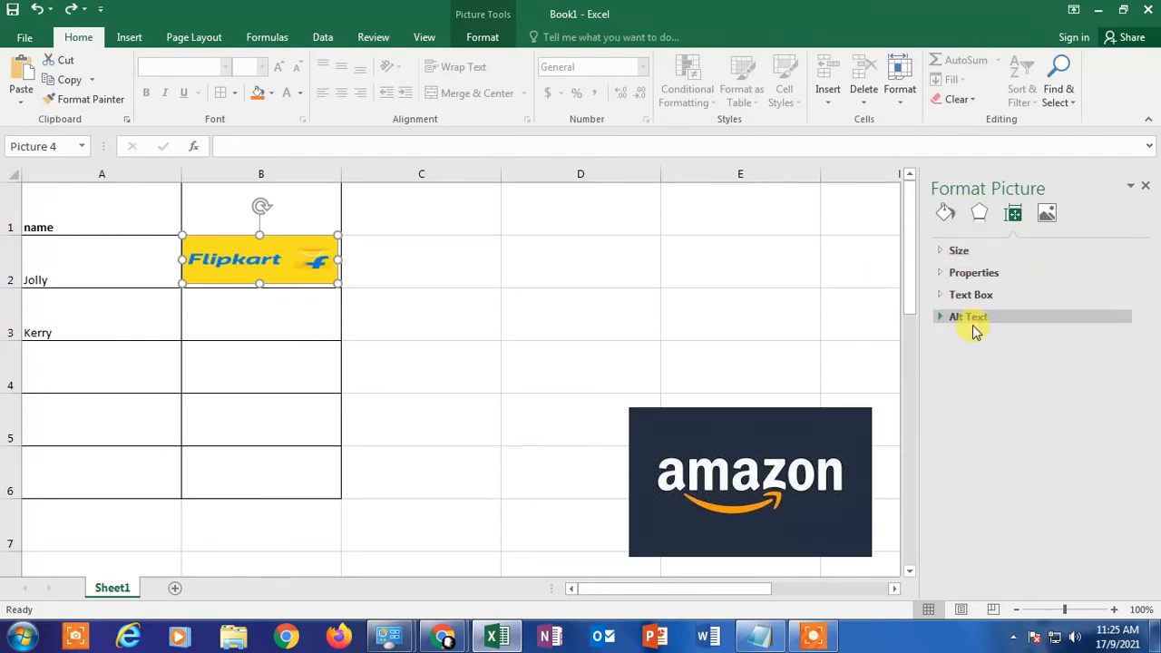
pyautogui.click(951, 274)
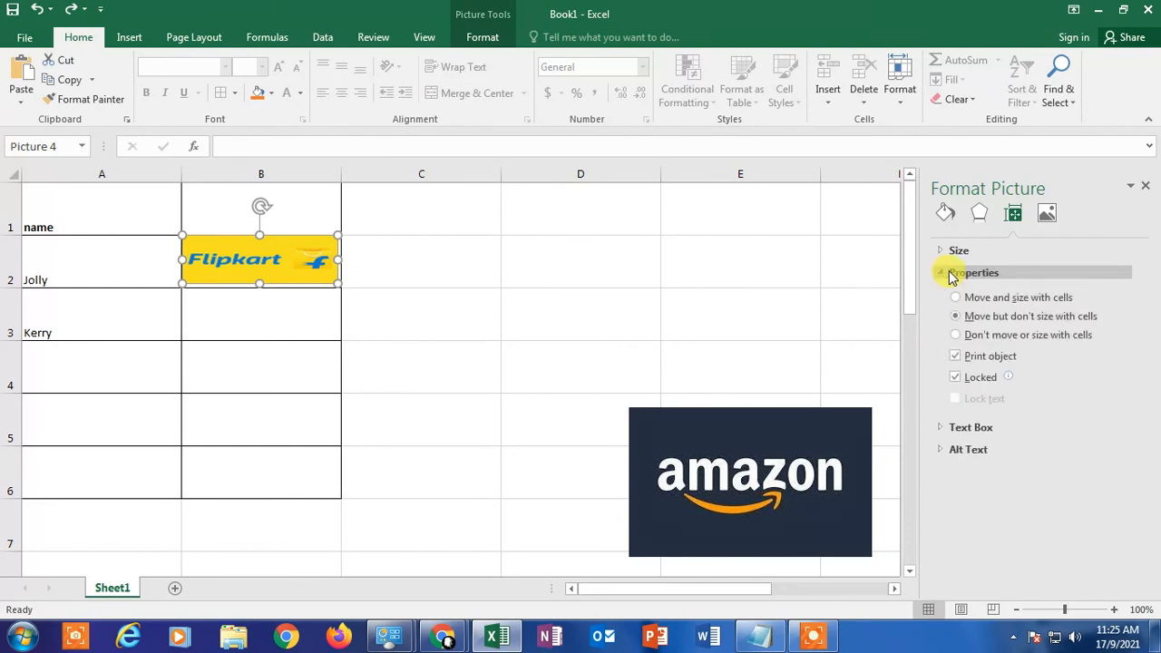
pyautogui.click(1061, 301)
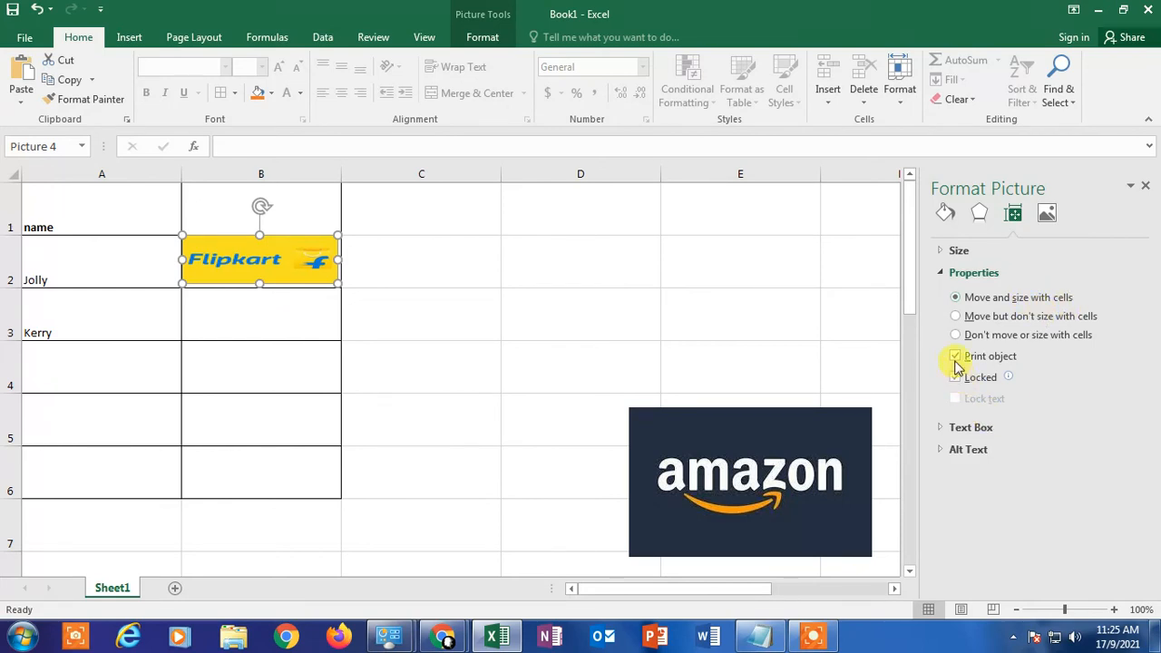
pyautogui.click(1144, 187)
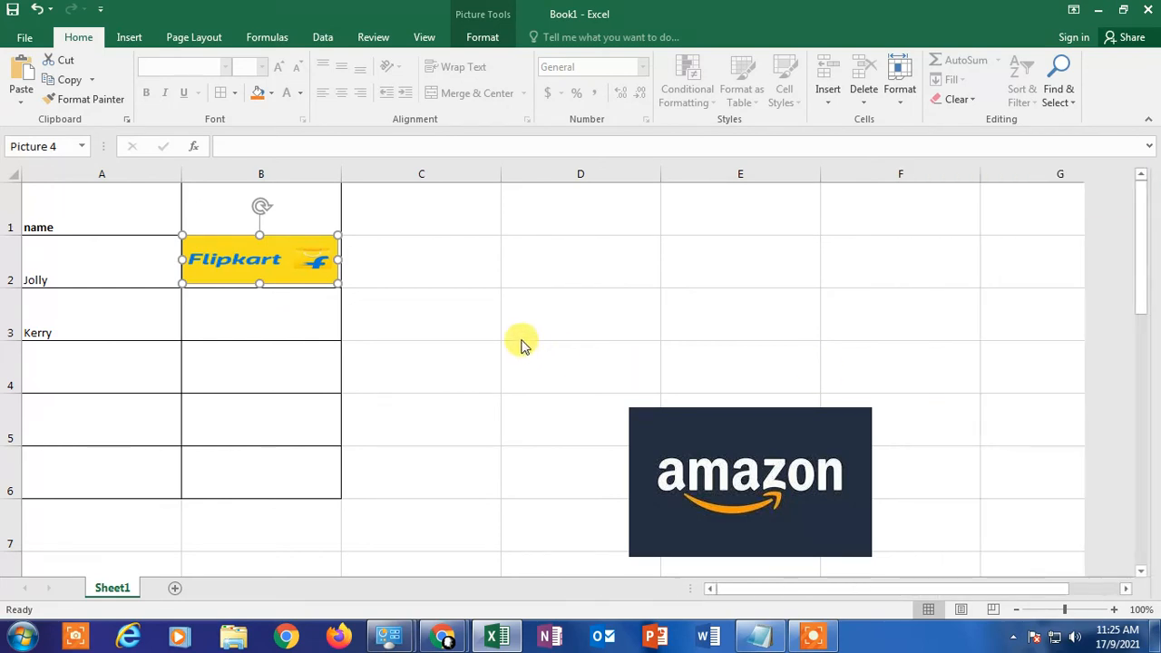
pyautogui.click(520, 338)
# Step: Hide row 2 again together with its Flipkart picture, and undo the hiding
pyautogui.click(11, 262)
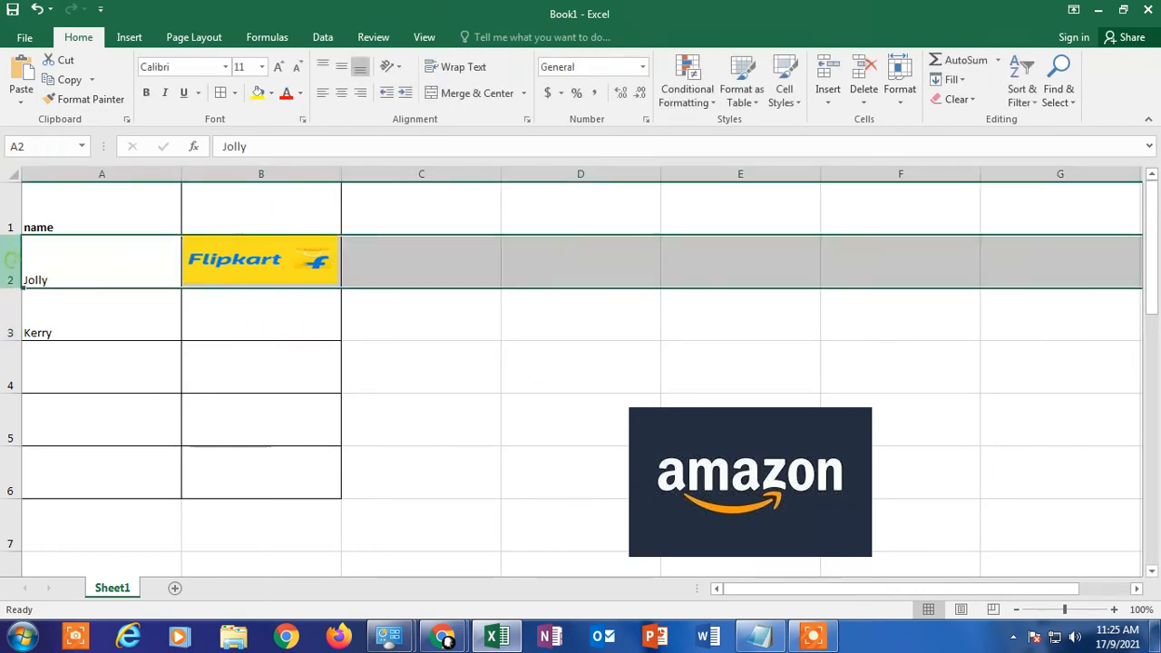
pyautogui.rightClick(10, 261)
pyautogui.click(55, 484)
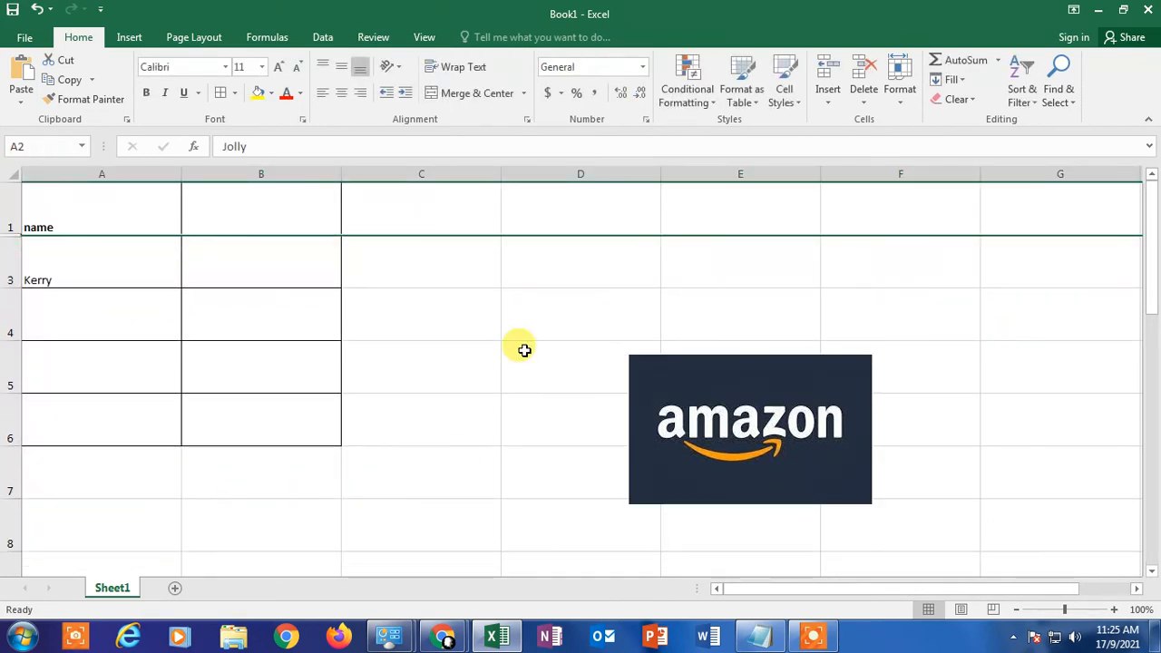
pyautogui.click(526, 350)
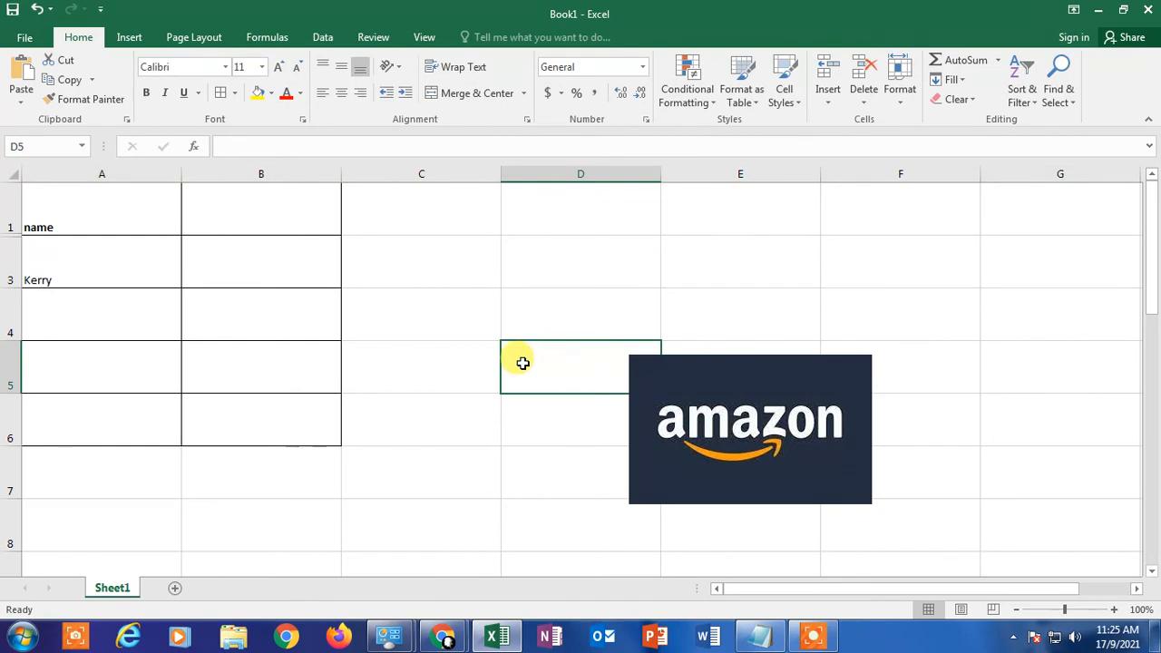
pyautogui.hotkey('ctrl', 'z')
pyautogui.click(490, 408)
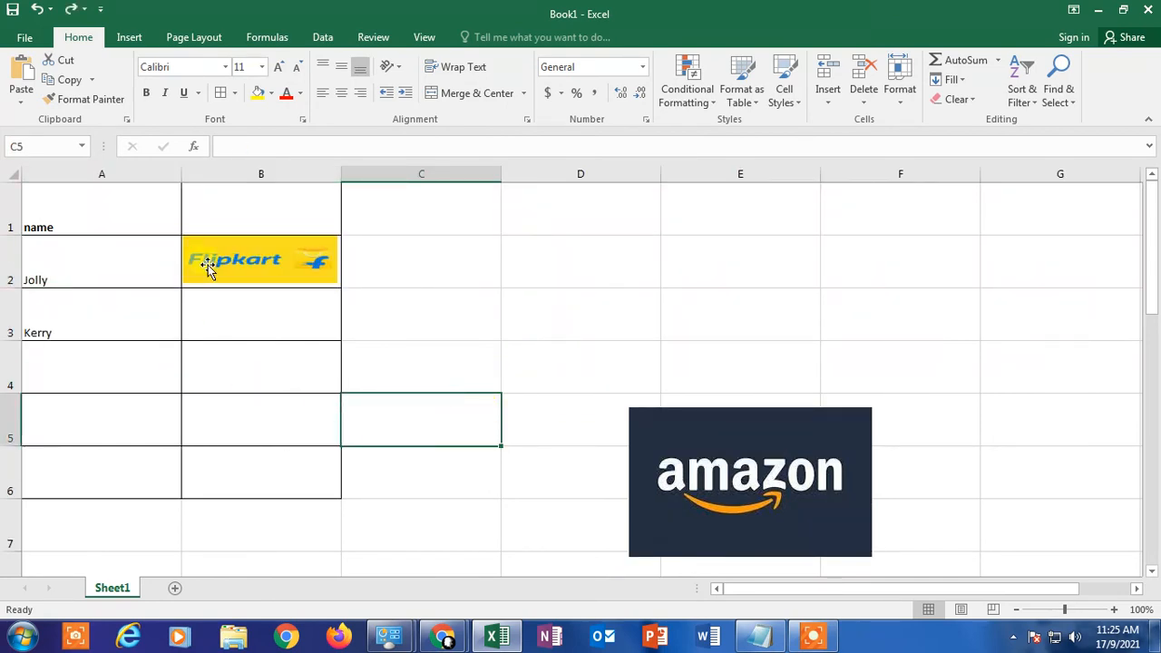
# Step: Insert a new column before column B and select the Flipkart picture to check its placement
pyautogui.click(232, 172)
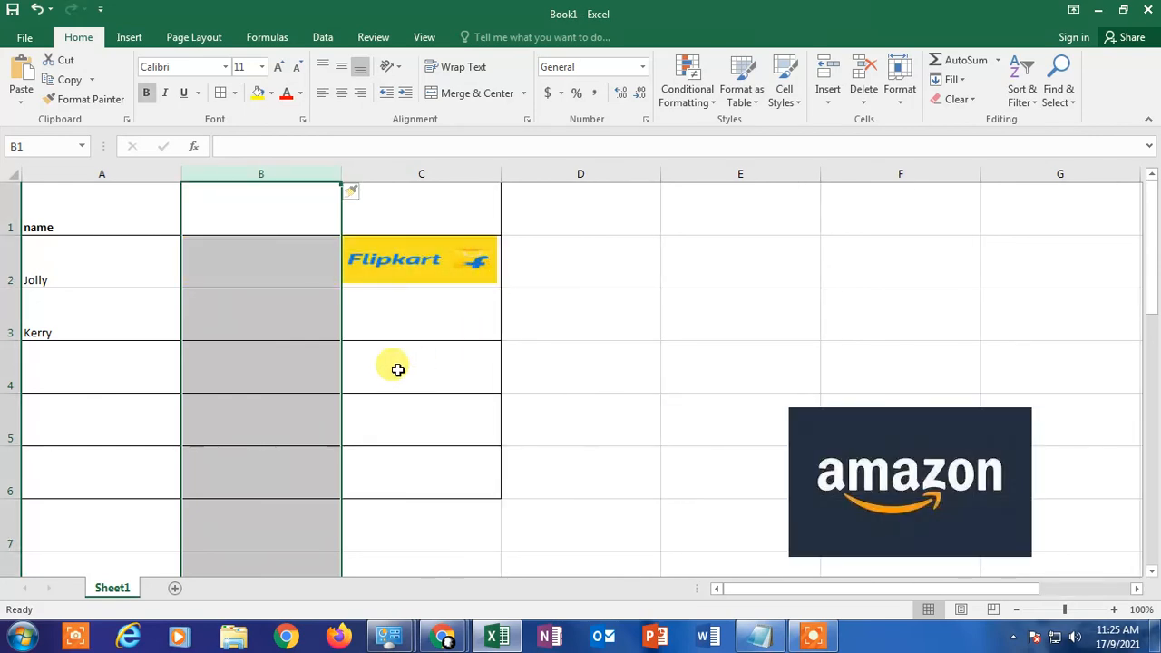
pyautogui.click(396, 367)
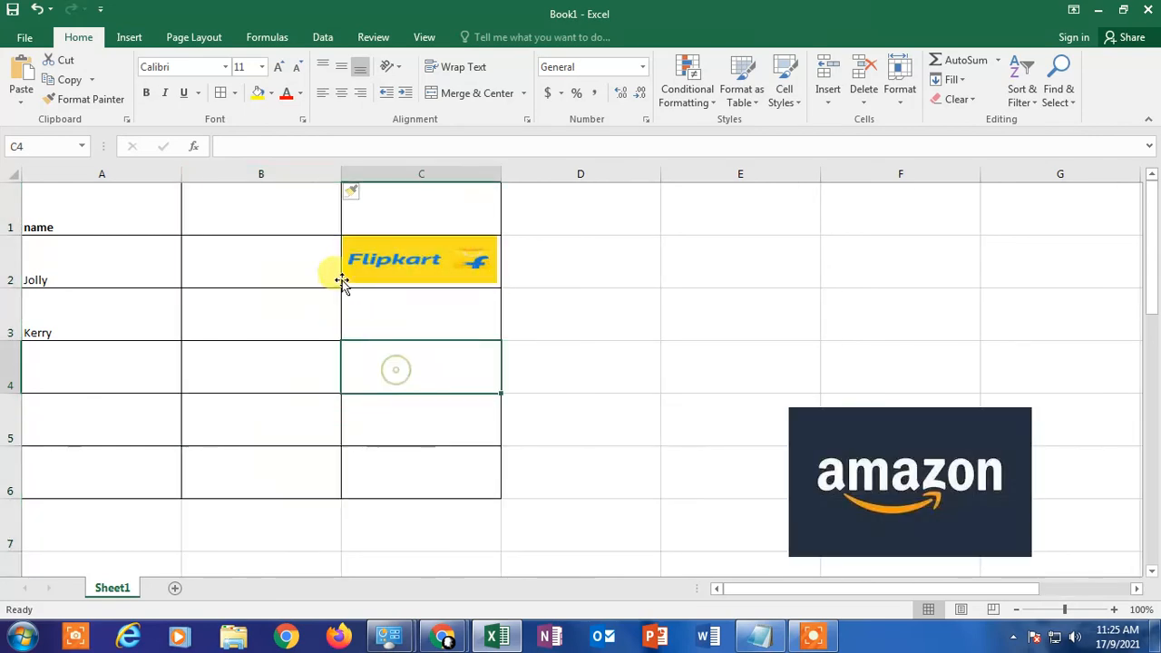
pyautogui.click(424, 270)
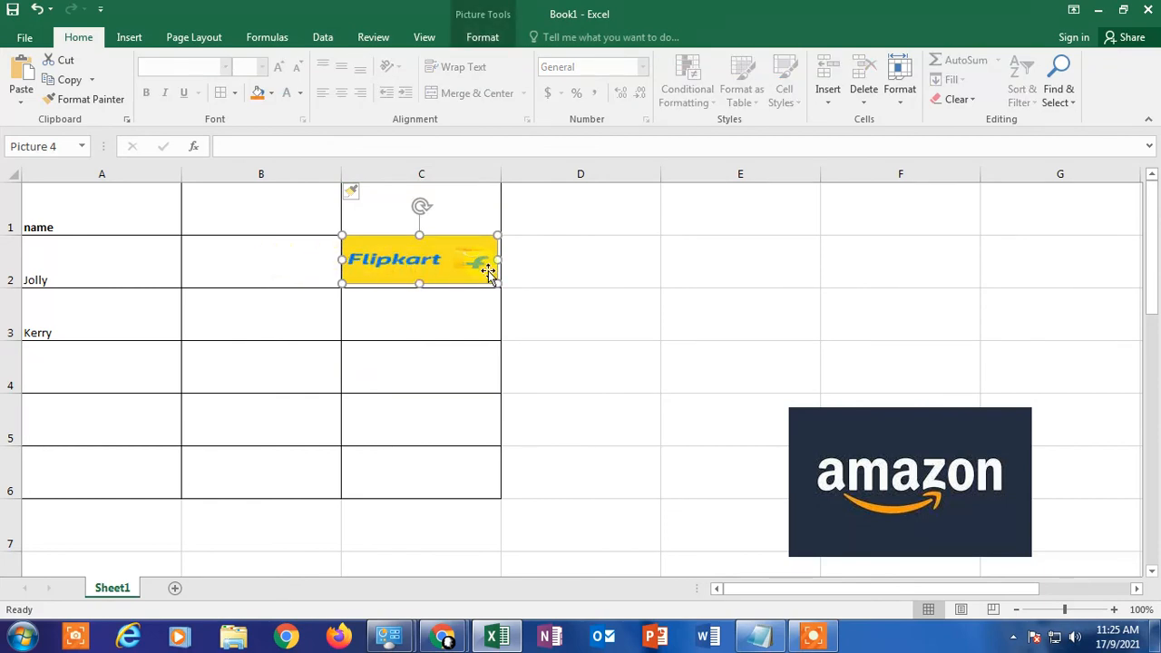
# Step: Insert a new row above the Jolly row to test the Flipkart picture's movement, and undo the insertion
pyautogui.click(10, 256)
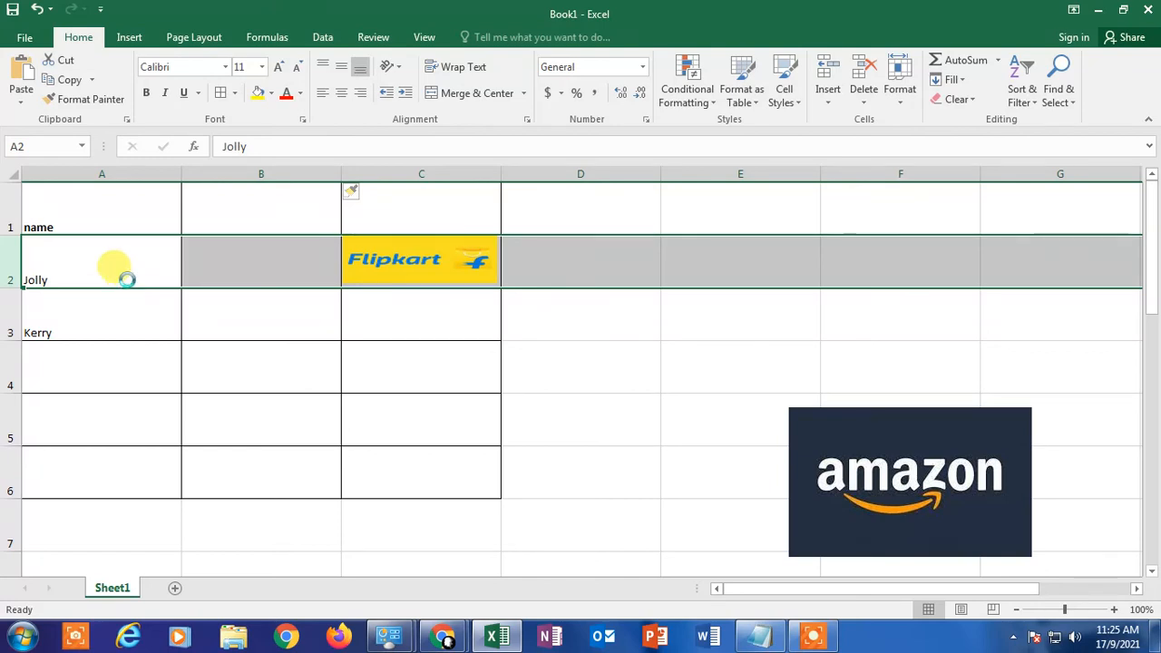
pyautogui.hotkey('ctrl', 'shift', '+')
pyautogui.click(61, 319)
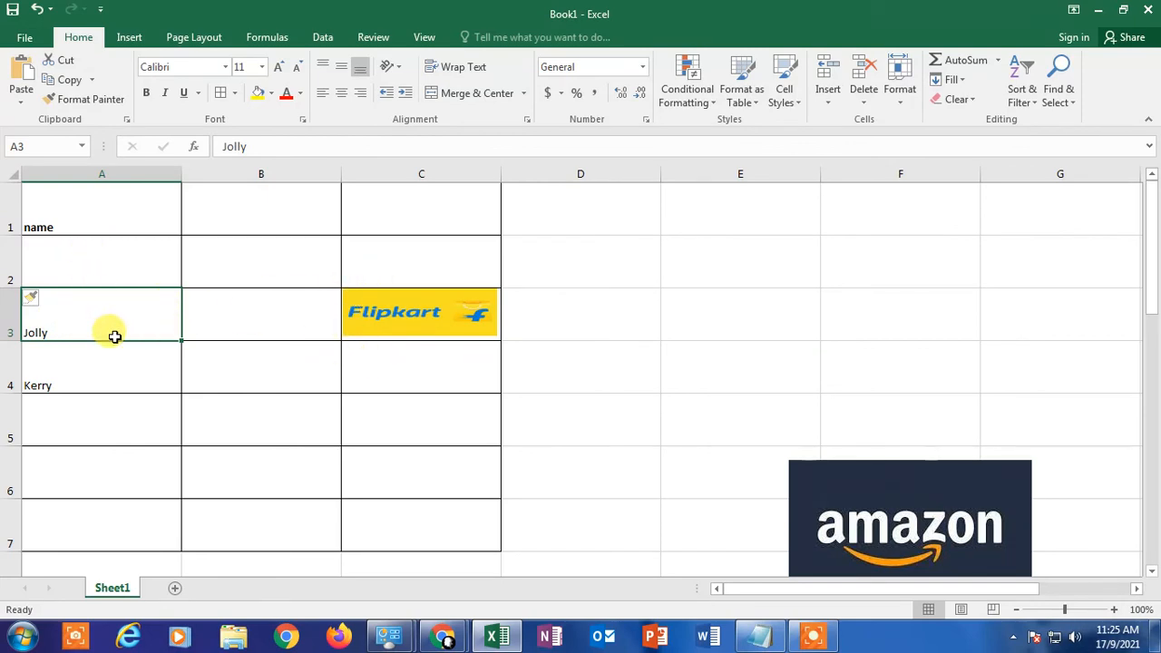
pyautogui.click(453, 315)
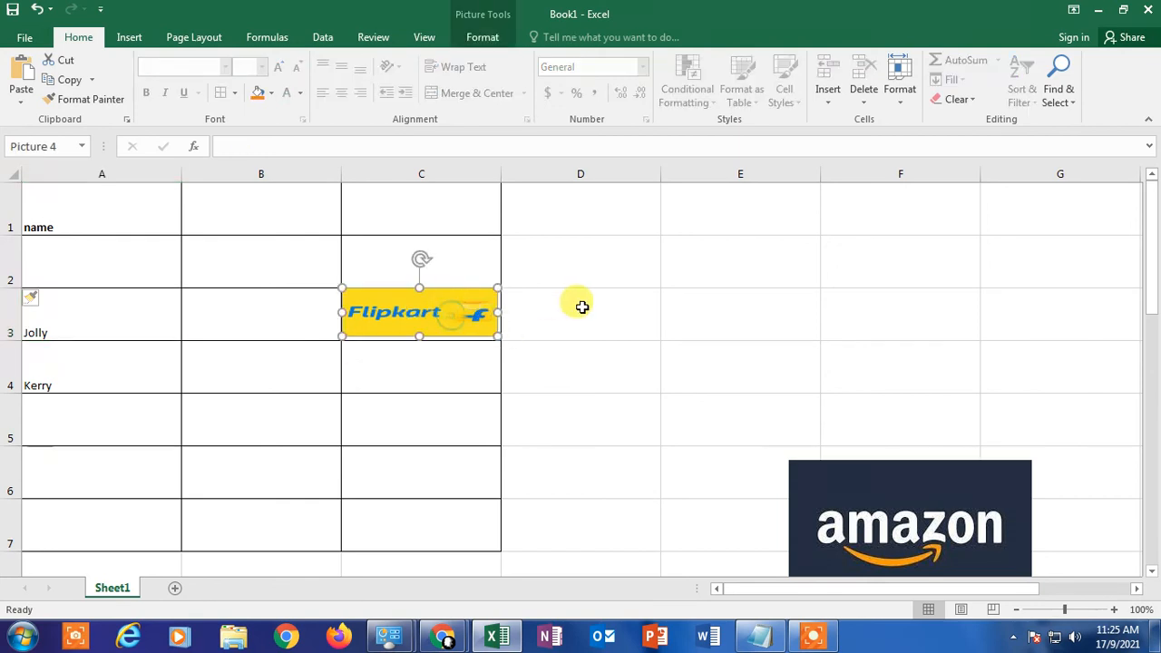
pyautogui.hotkey('ctrl', 'z')
pyautogui.click(544, 363)
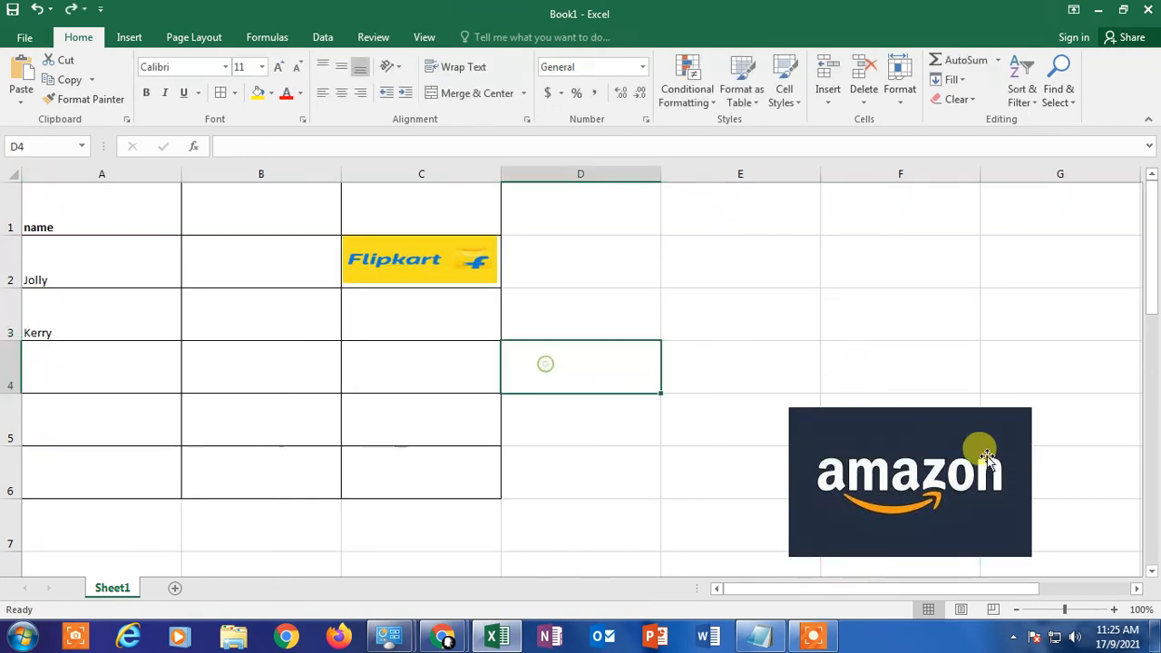
# Step: Move the Amazon picture into cell C3, resize it to fit inside the cell, and show the desktop
pyautogui.click(910, 497)
pyautogui.moveTo(910, 497); pyautogui.dragTo(467, 375)
pyautogui.moveTo(588, 435); pyautogui.dragTo(500, 318)
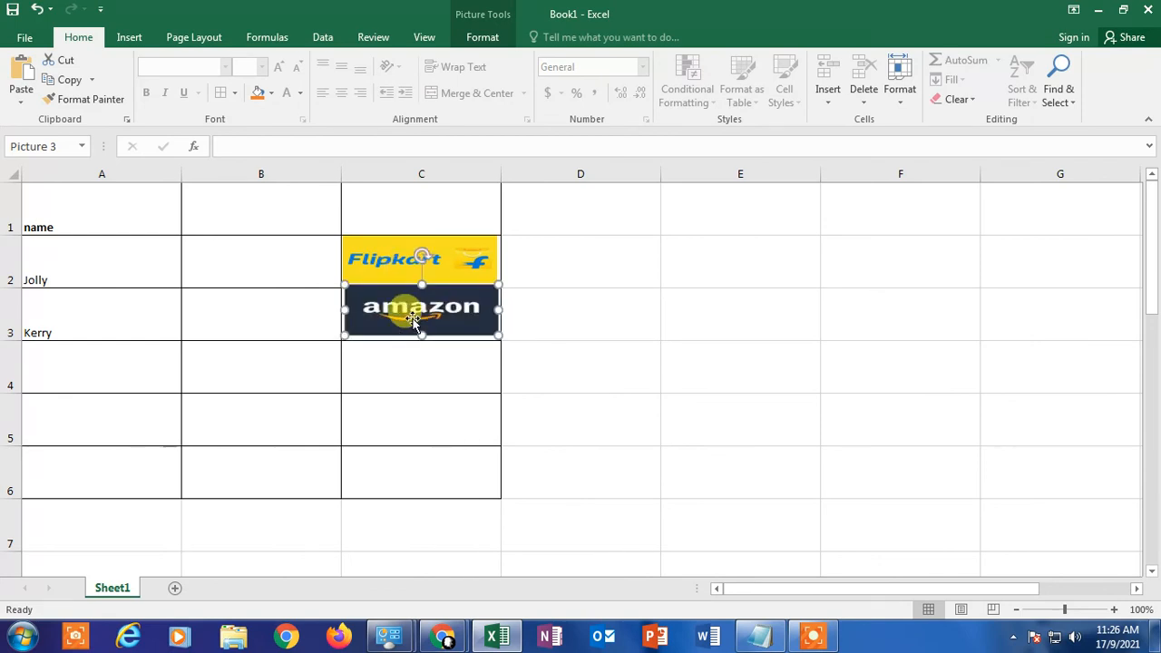
pyautogui.click(609, 303)
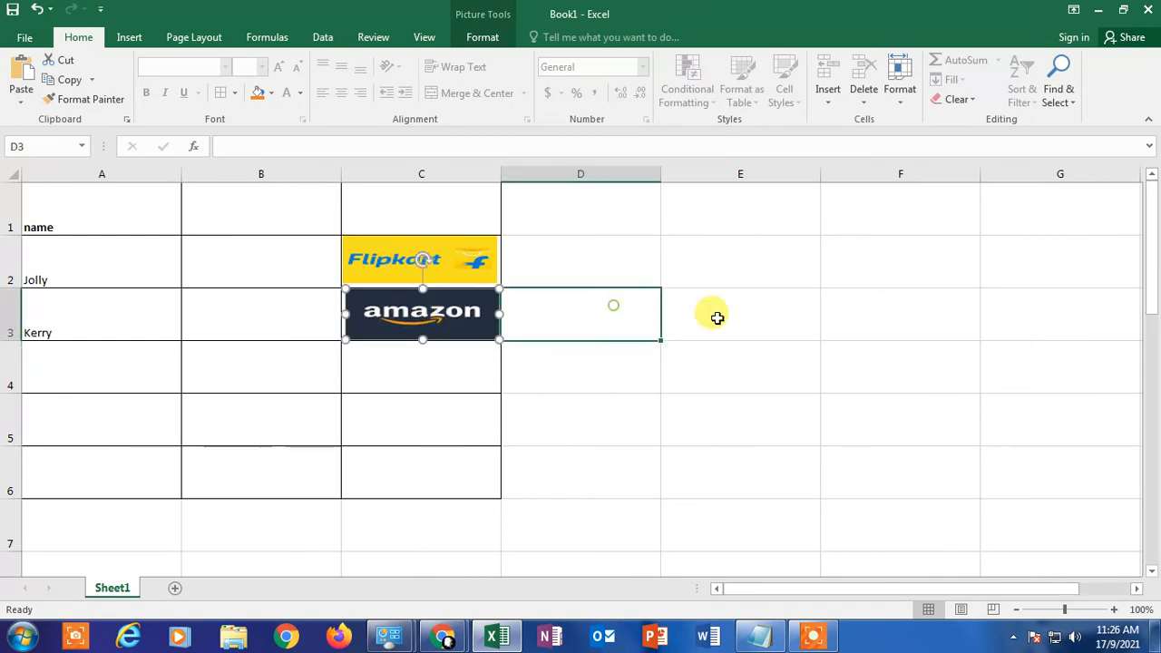
pyautogui.click(902, 520)
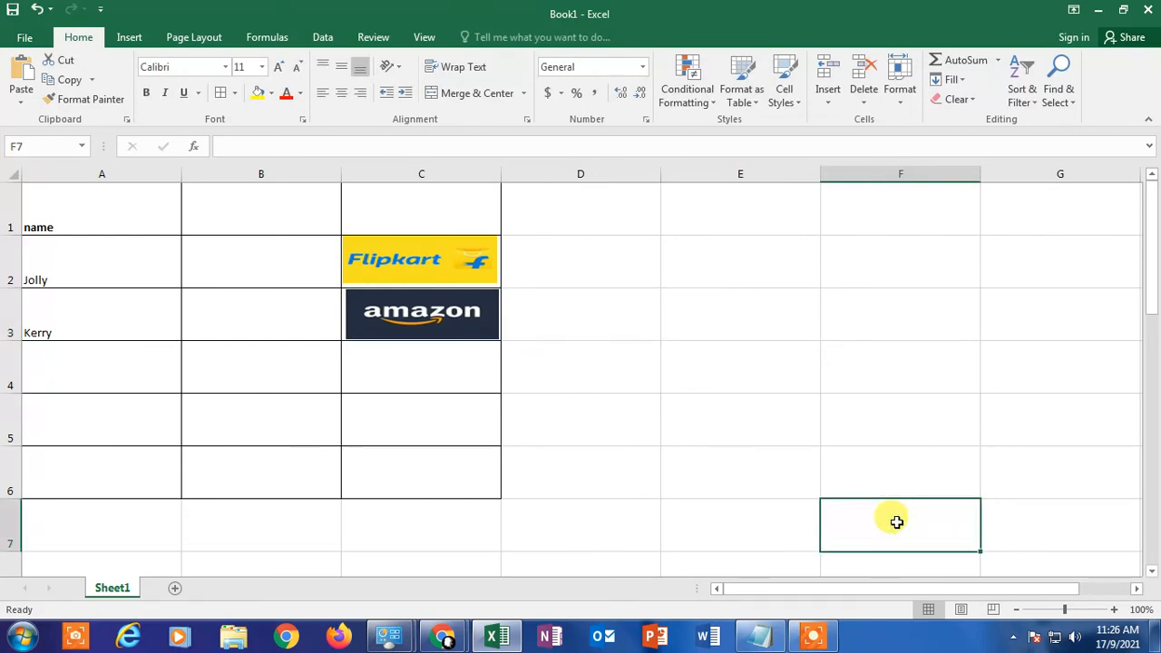
pyautogui.press('super+d')
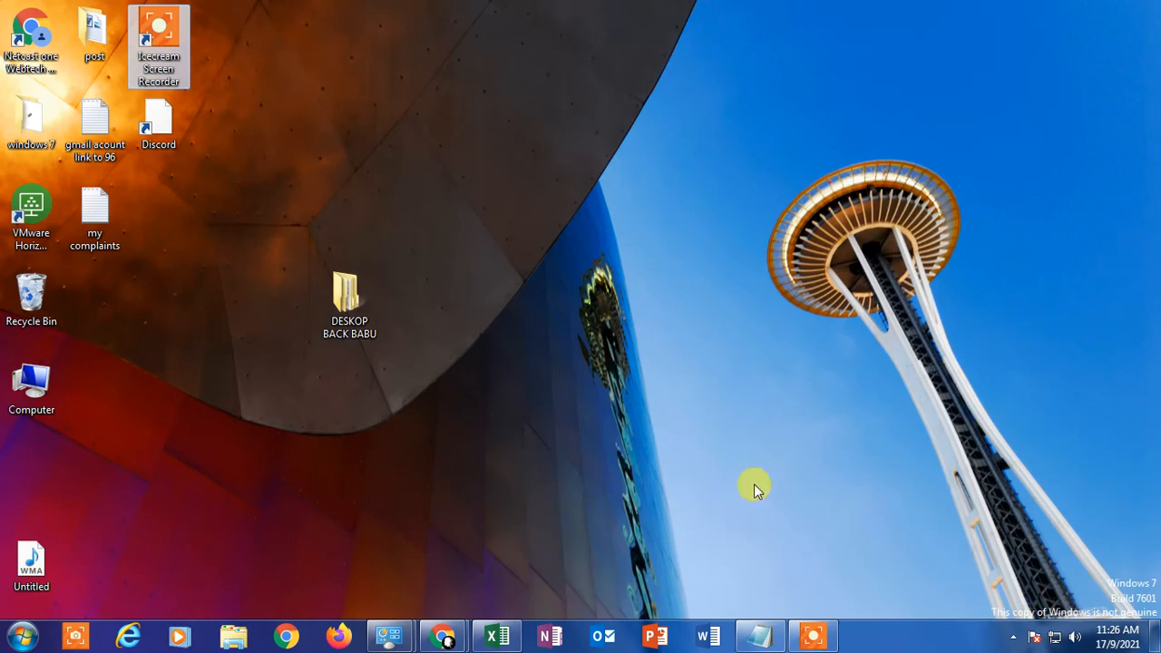